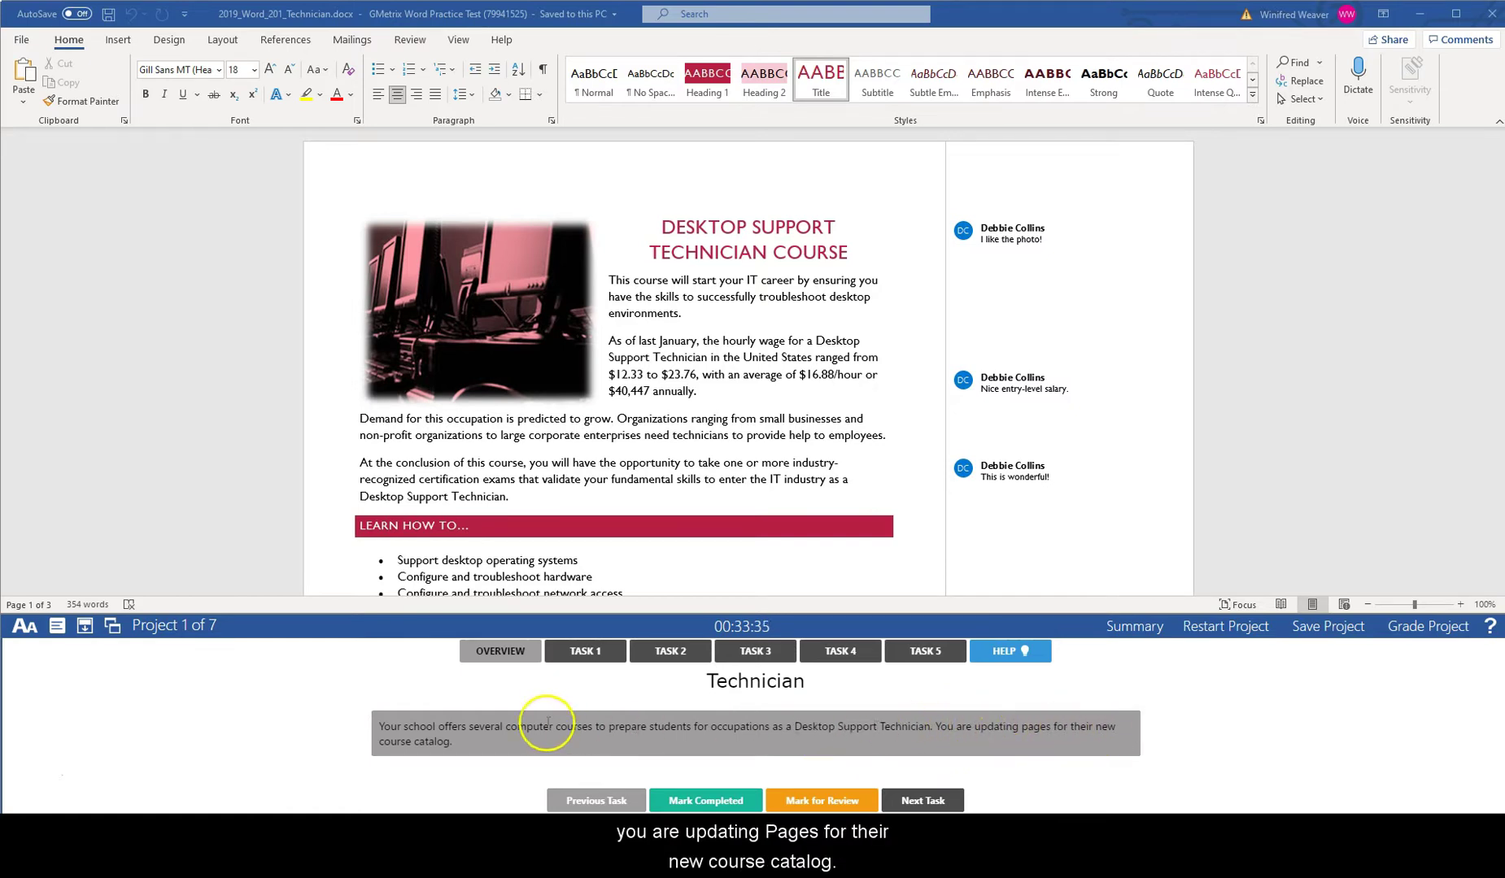
Step: Display Task 1 and open the Page Number menu on the Insert ribbon
{"action": "left_click", "coordinate": [582, 654]}
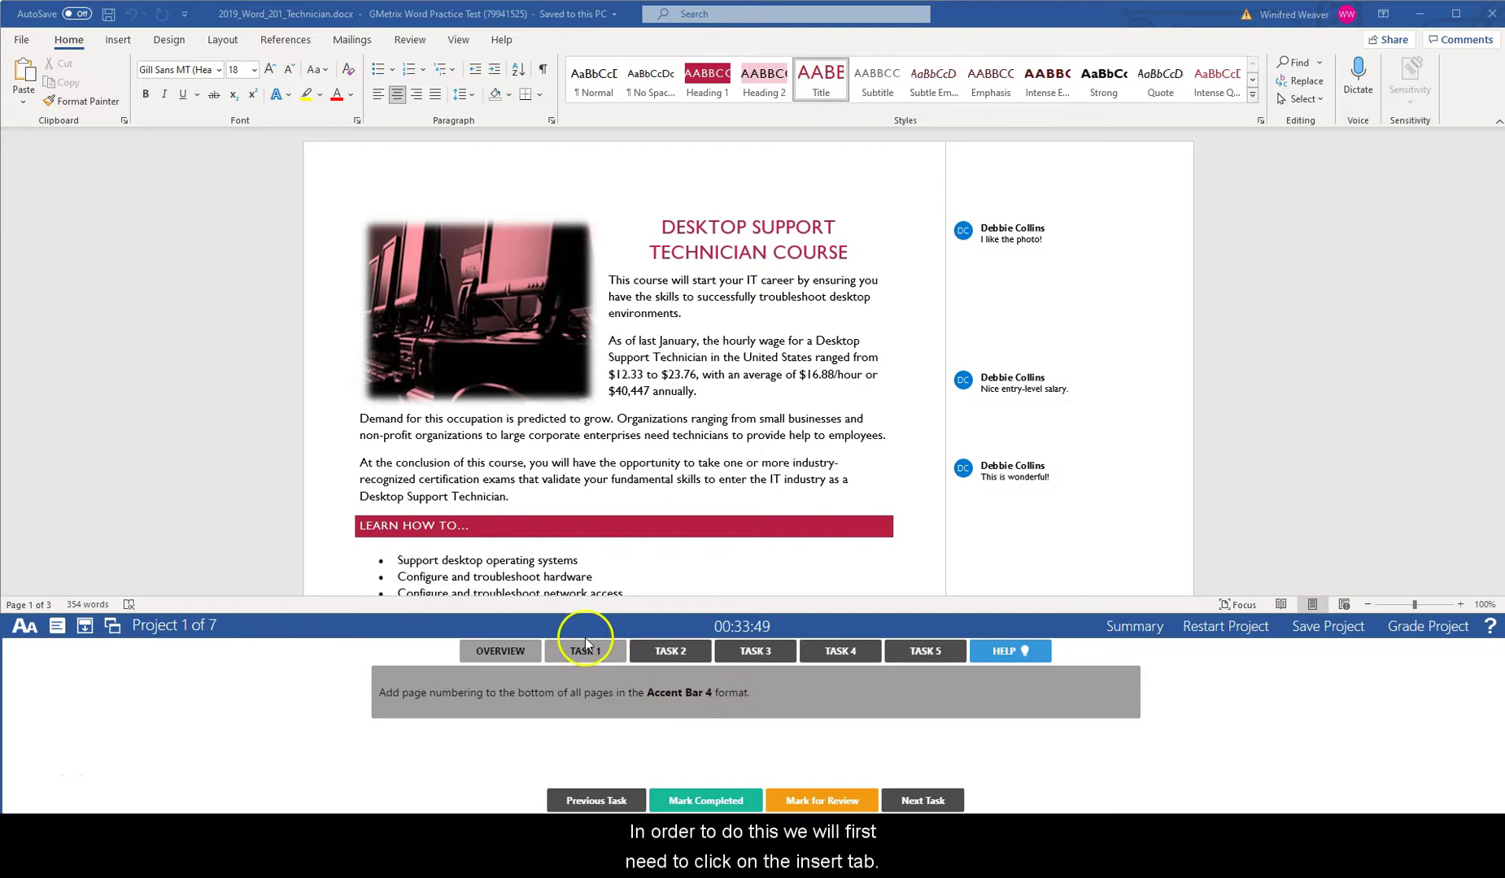
{"action": "left_click", "coordinate": [128, 42]}
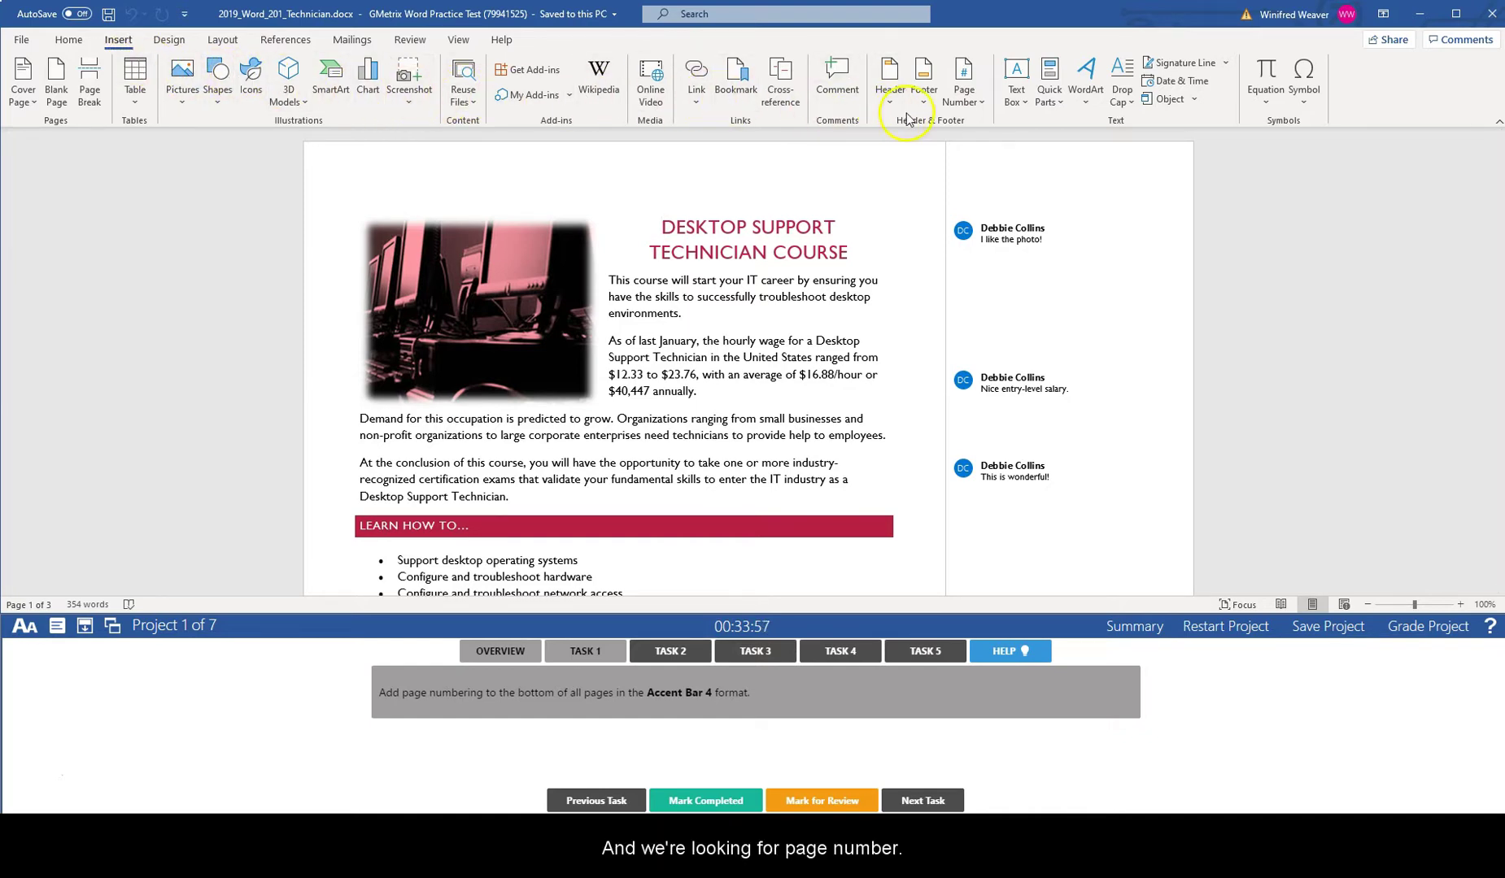
{"action": "left_click", "coordinate": [977, 102]}
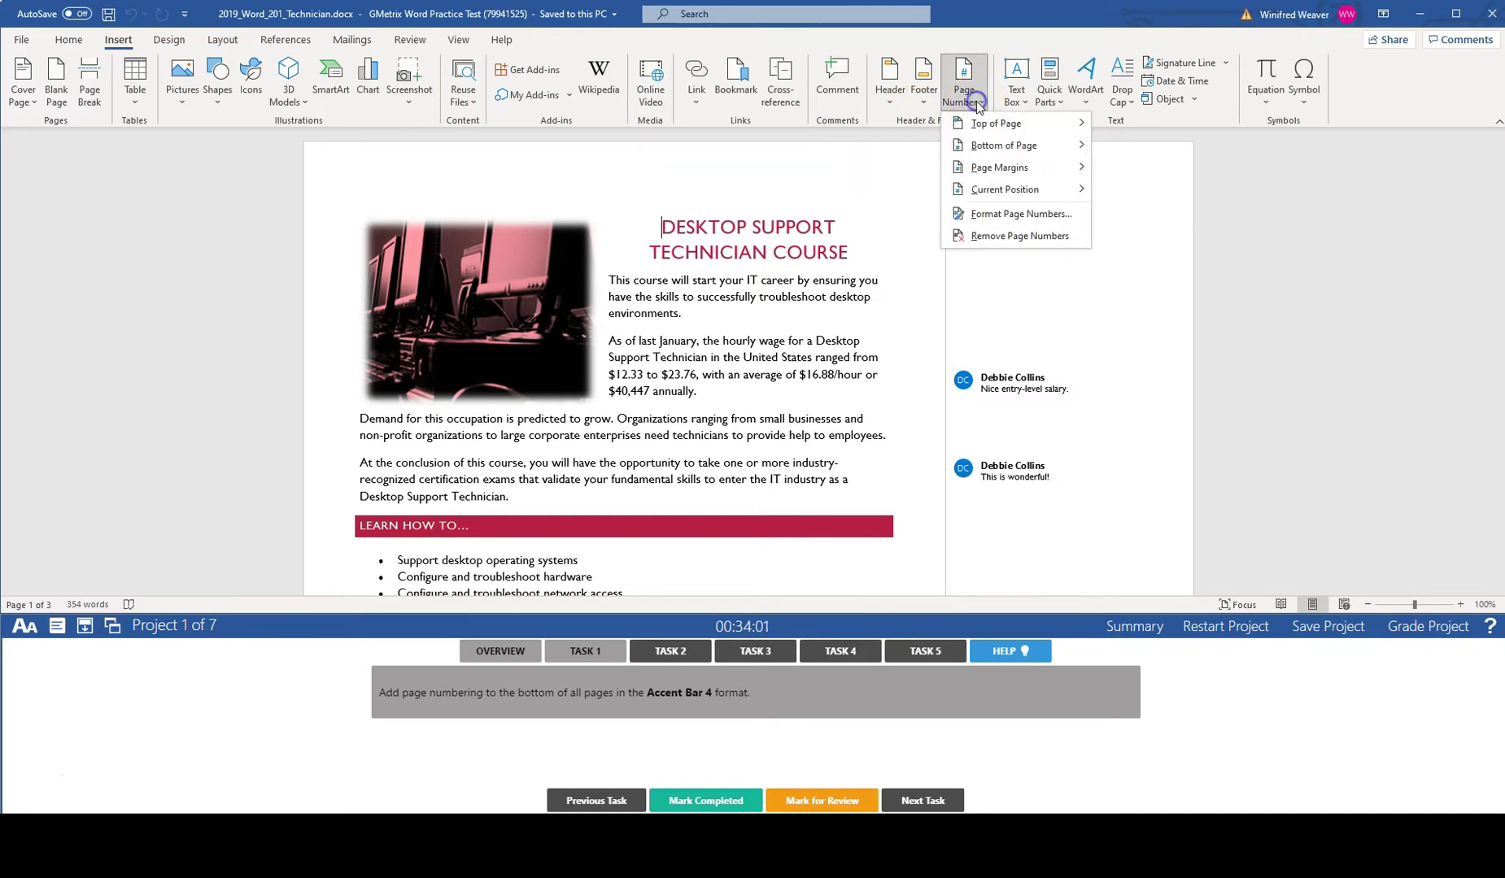
Step: Add Accent Bar 4 page numbers at the bottom of every page
{"action": "left_click", "coordinate": [974, 144]}
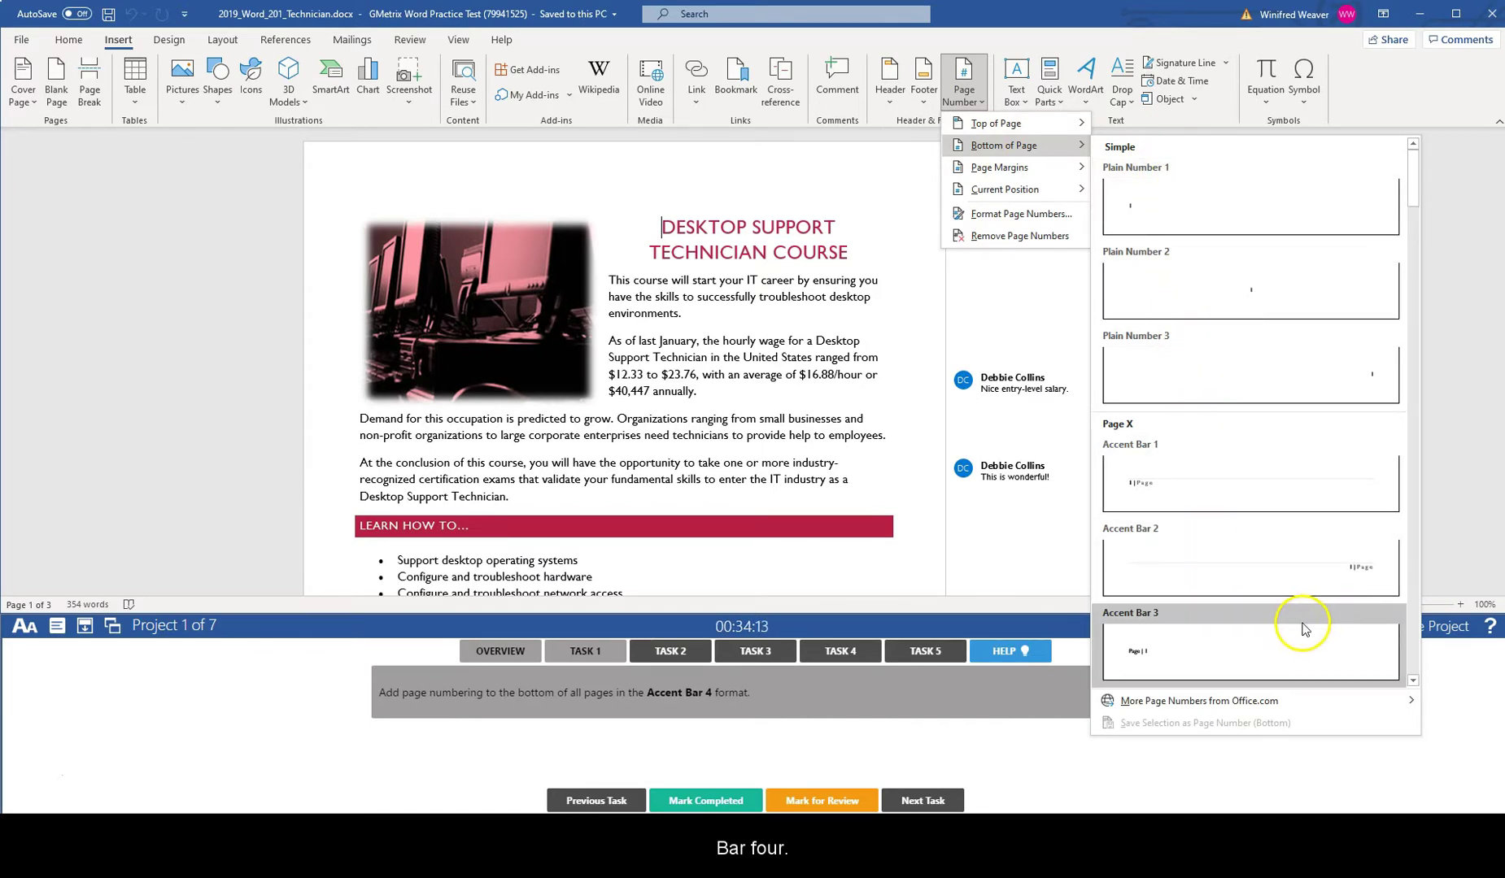
{"action": "scroll", "coordinate": [1280, 592], "scroll_direction": "down", "scroll_amount": 3}
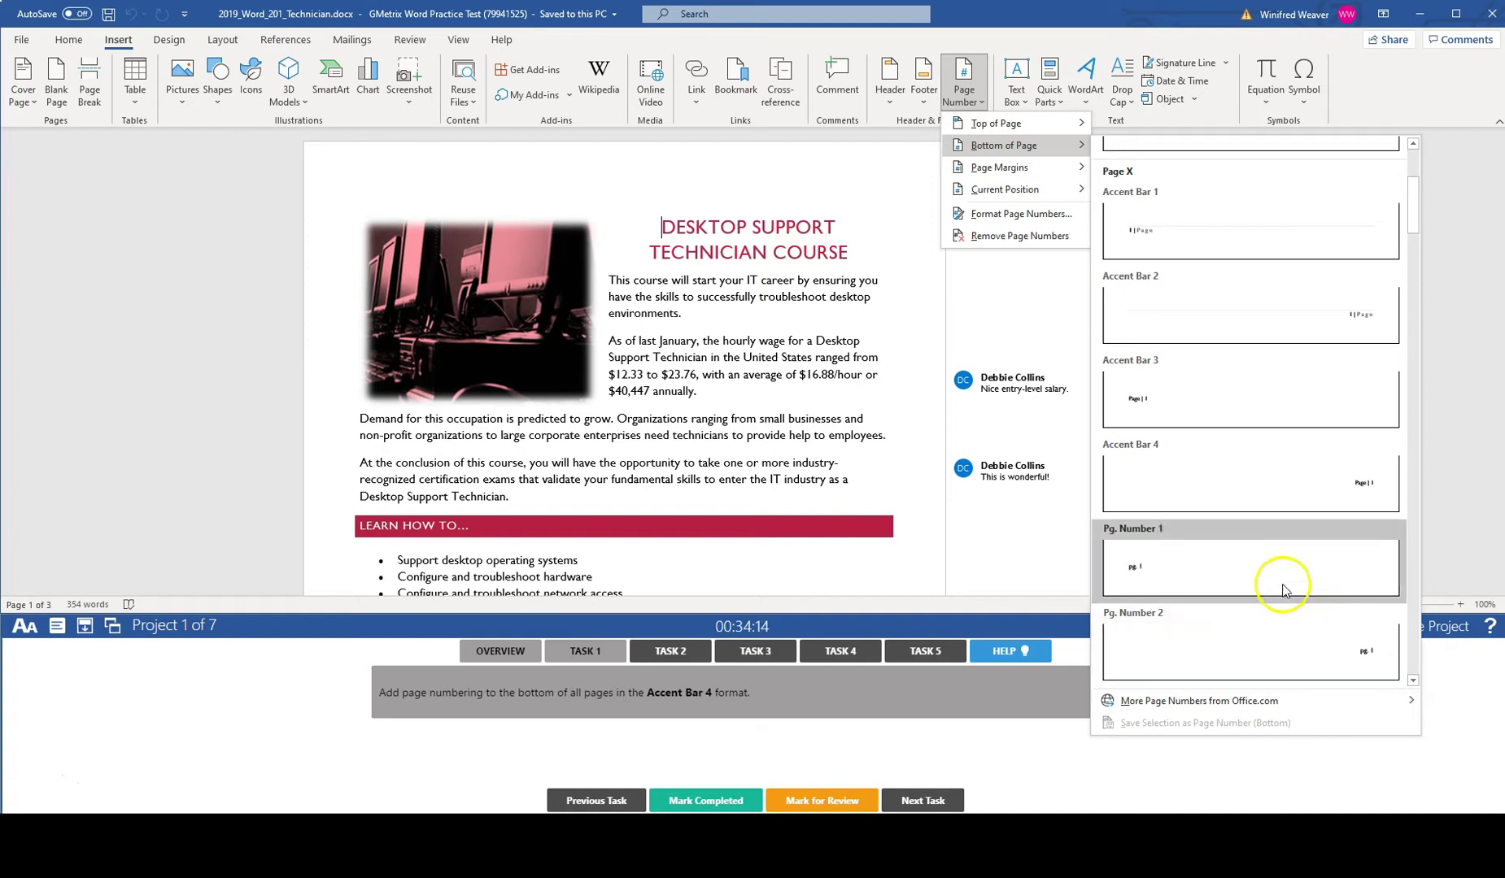
{"action": "left_click", "coordinate": [1191, 478]}
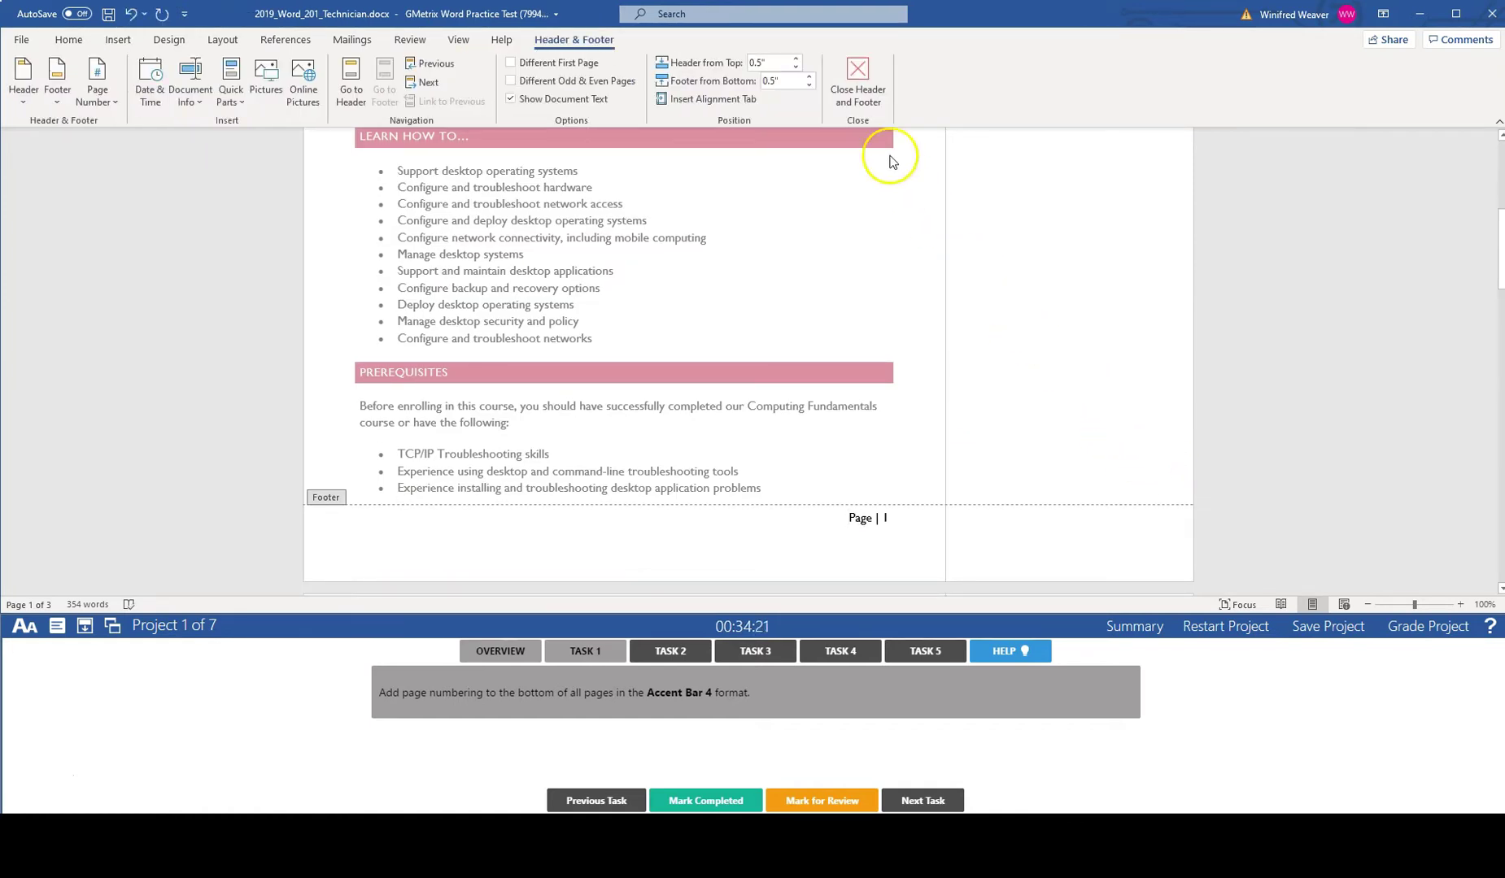
Step: Close the footer, mark Task 1 completed, and bring up Task 2 about the Course tag
{"action": "left_click", "coordinate": [859, 74]}
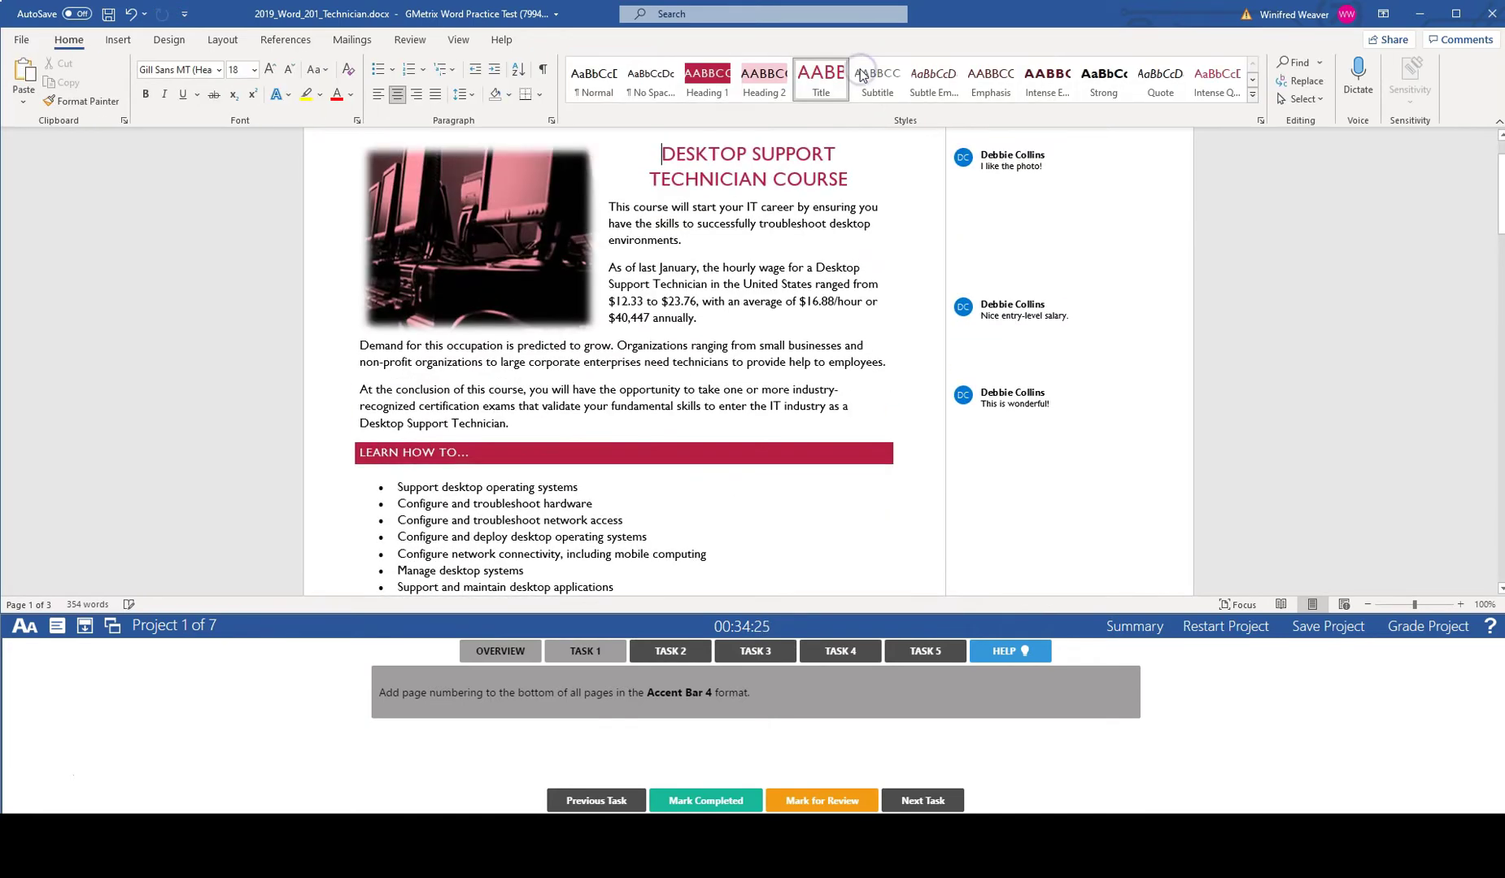
{"action": "left_click", "coordinate": [708, 801]}
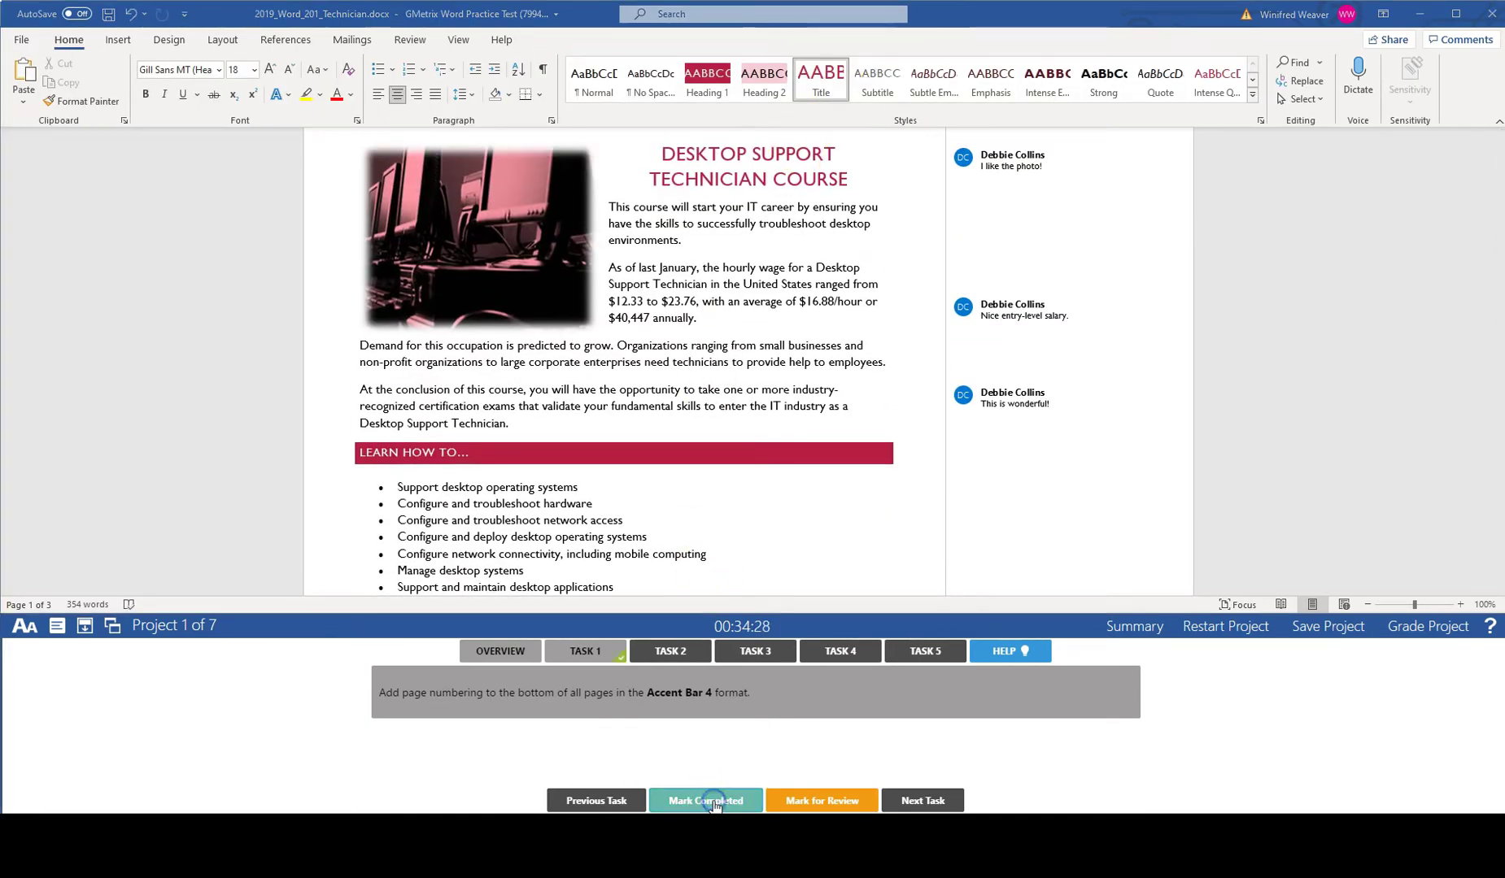
{"action": "left_click", "coordinate": [663, 653]}
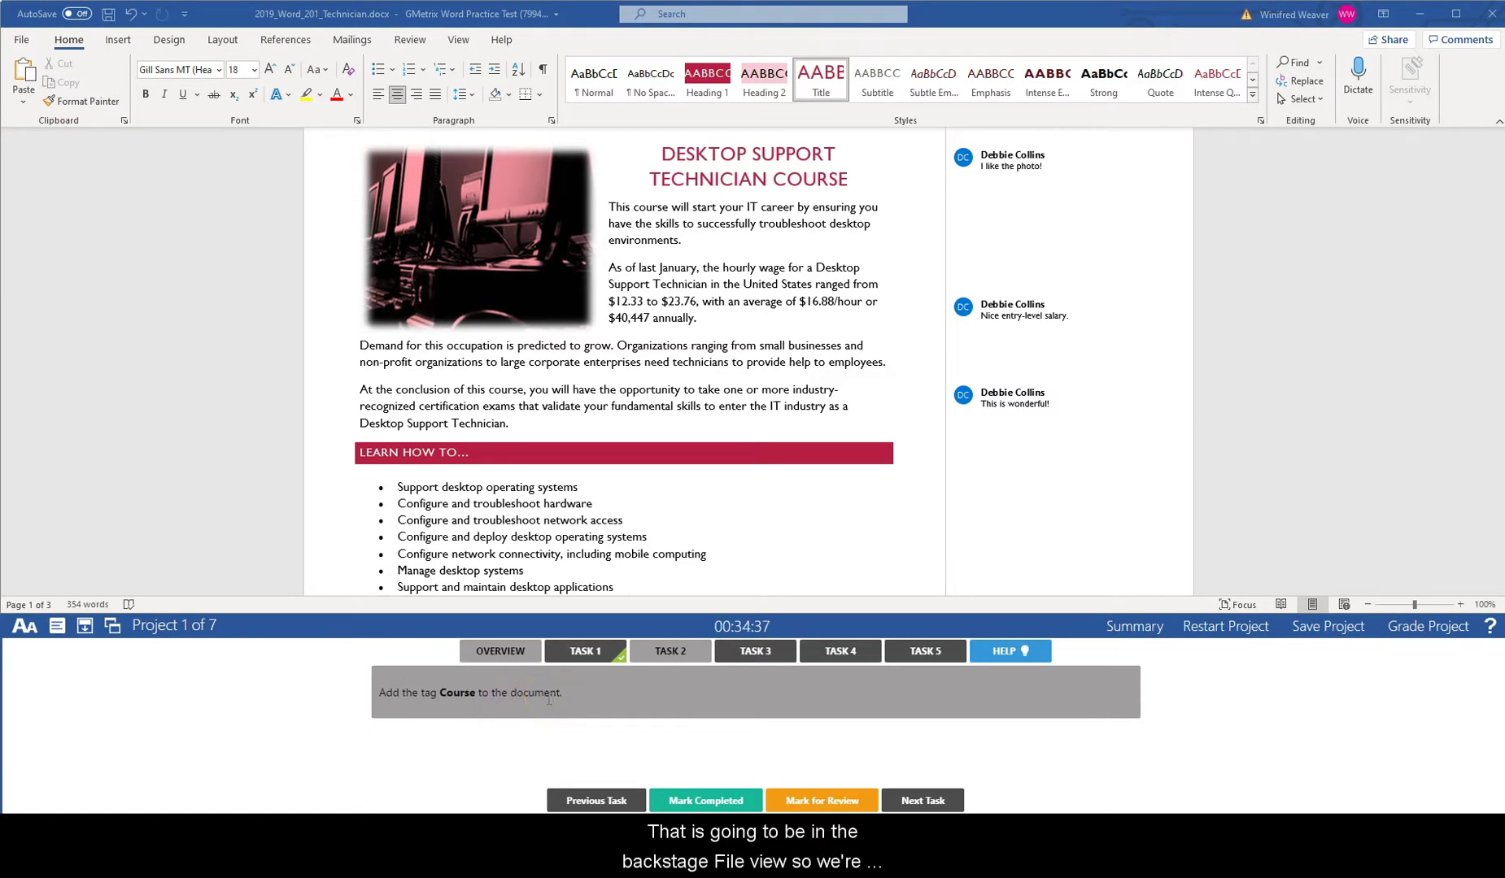
Step: Enter the tag 'Course' in the Tags property on the File > Info page
{"action": "left_click", "coordinate": [22, 41]}
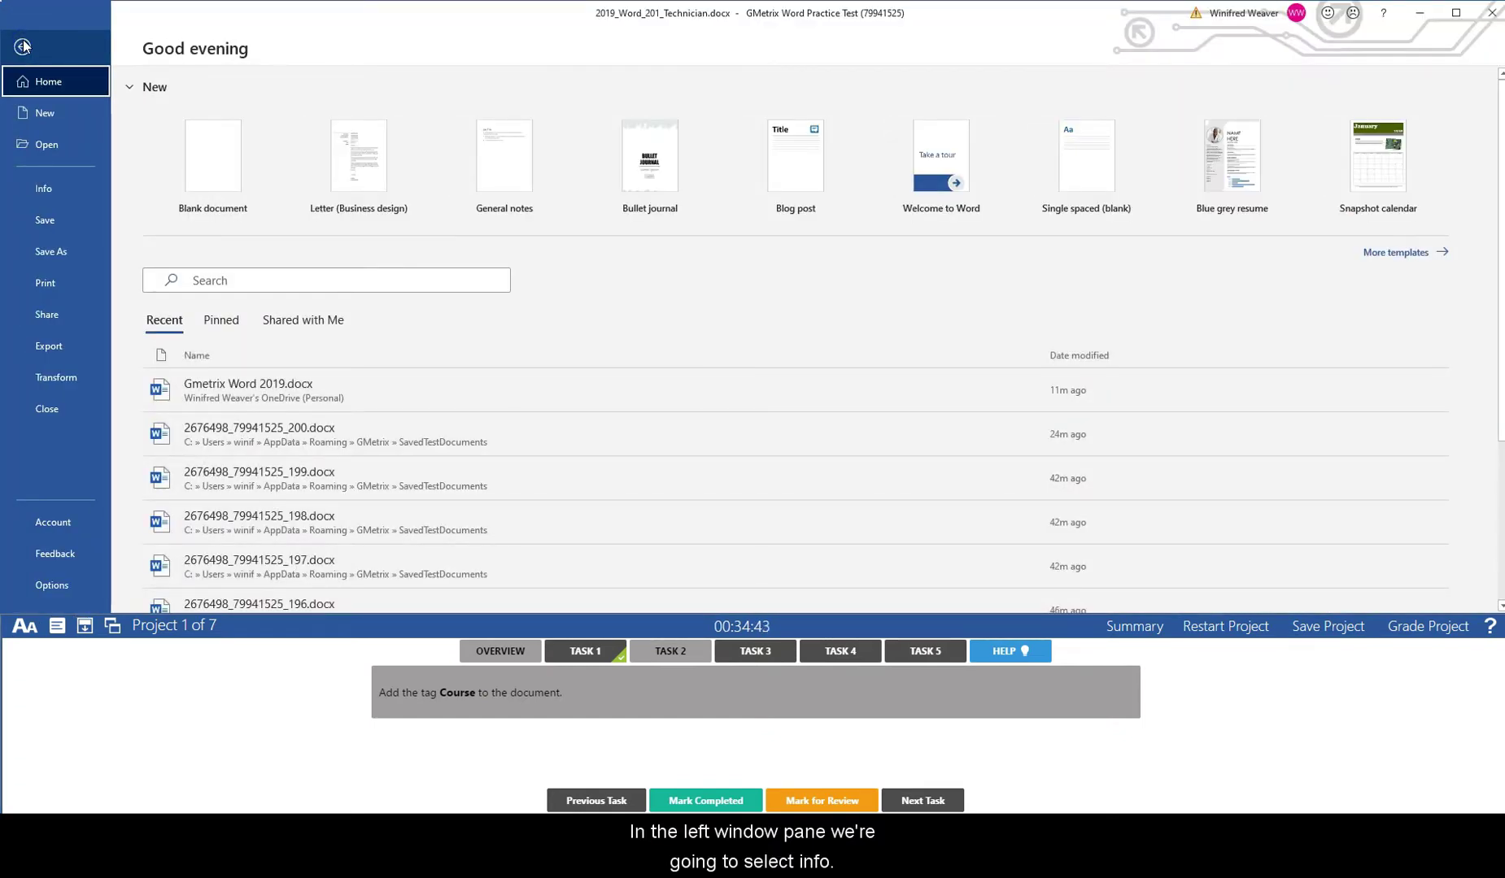
{"action": "left_click", "coordinate": [36, 197]}
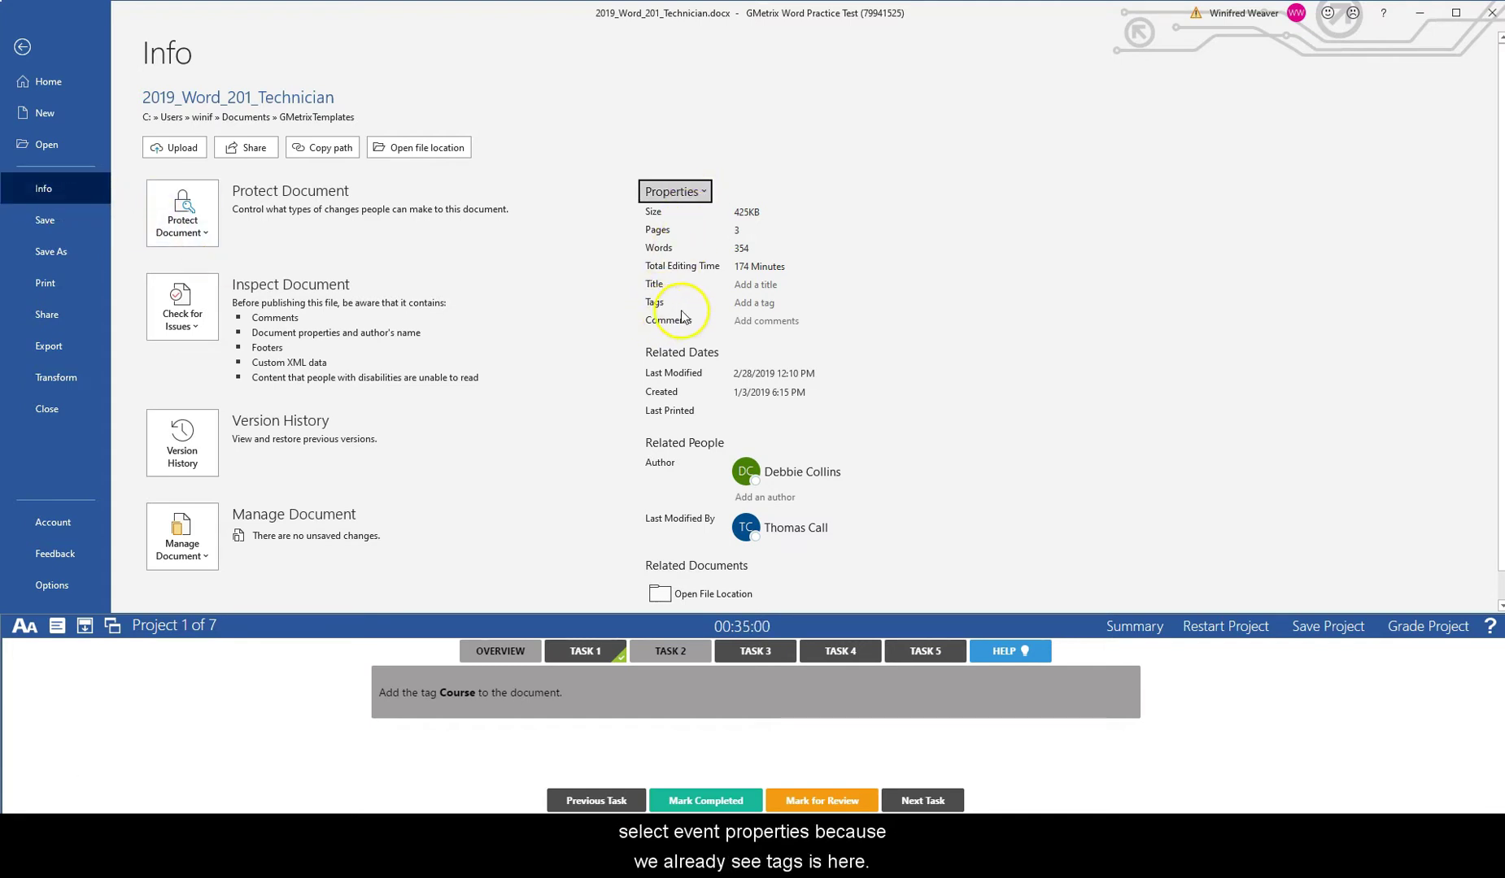
{"action": "left_click", "coordinate": [750, 301]}
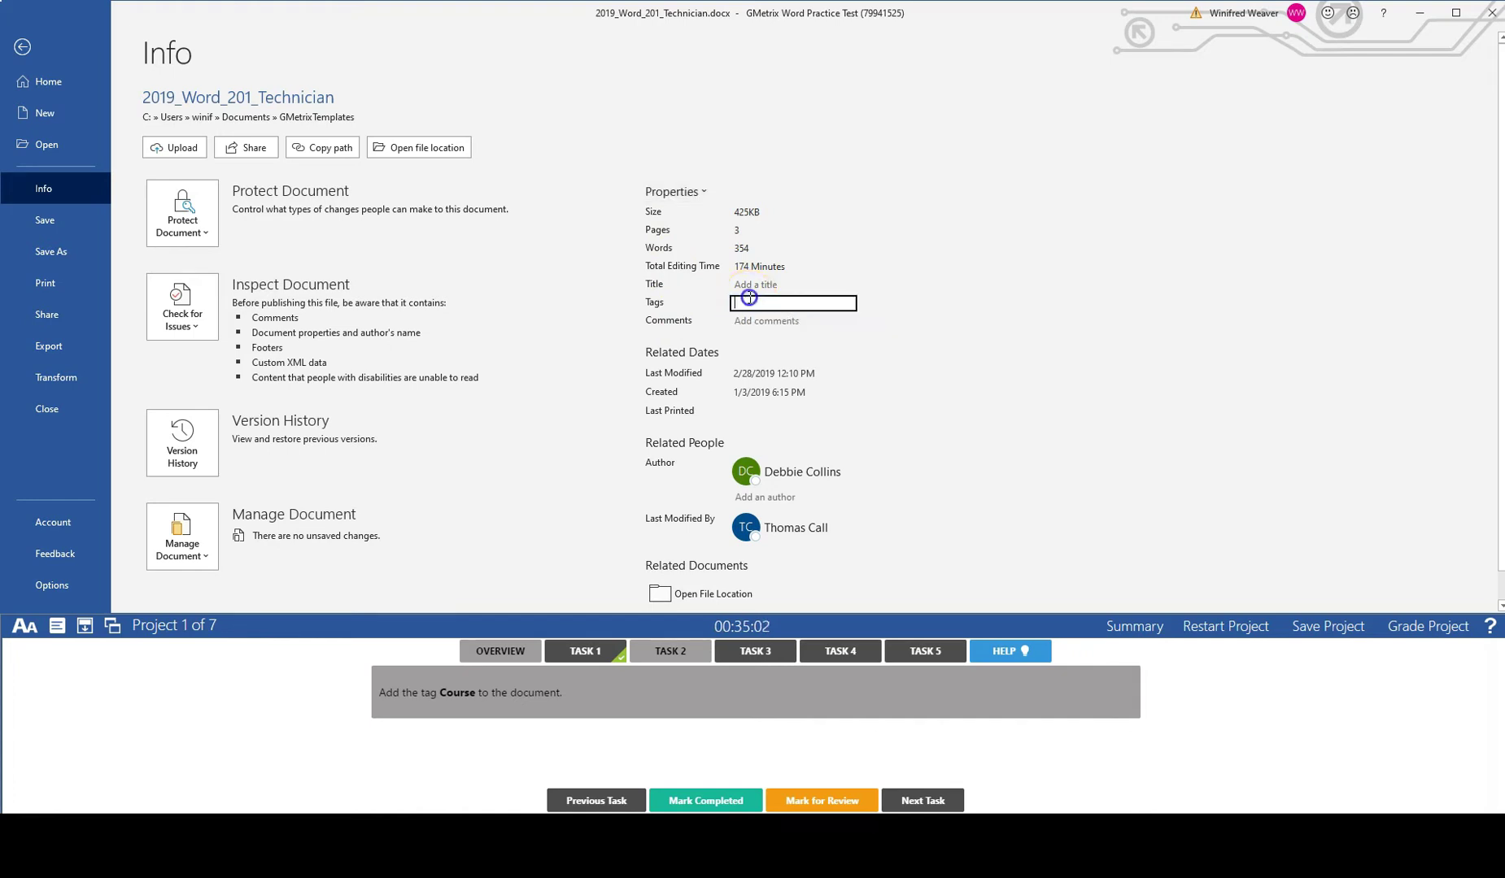
{"action": "type", "text": "C"}
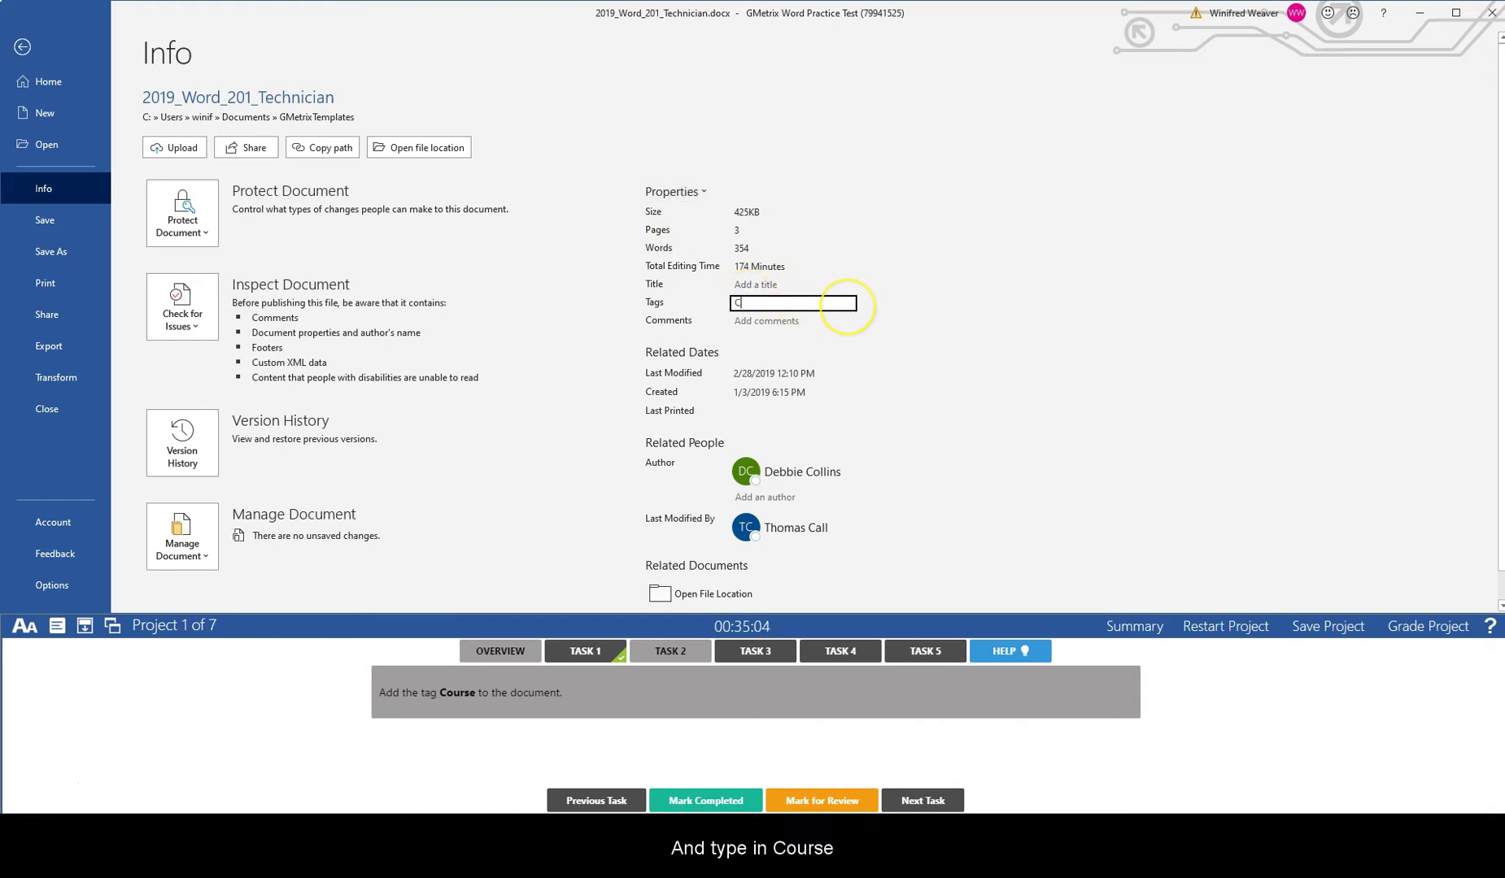
{"action": "type", "text": "ou"}
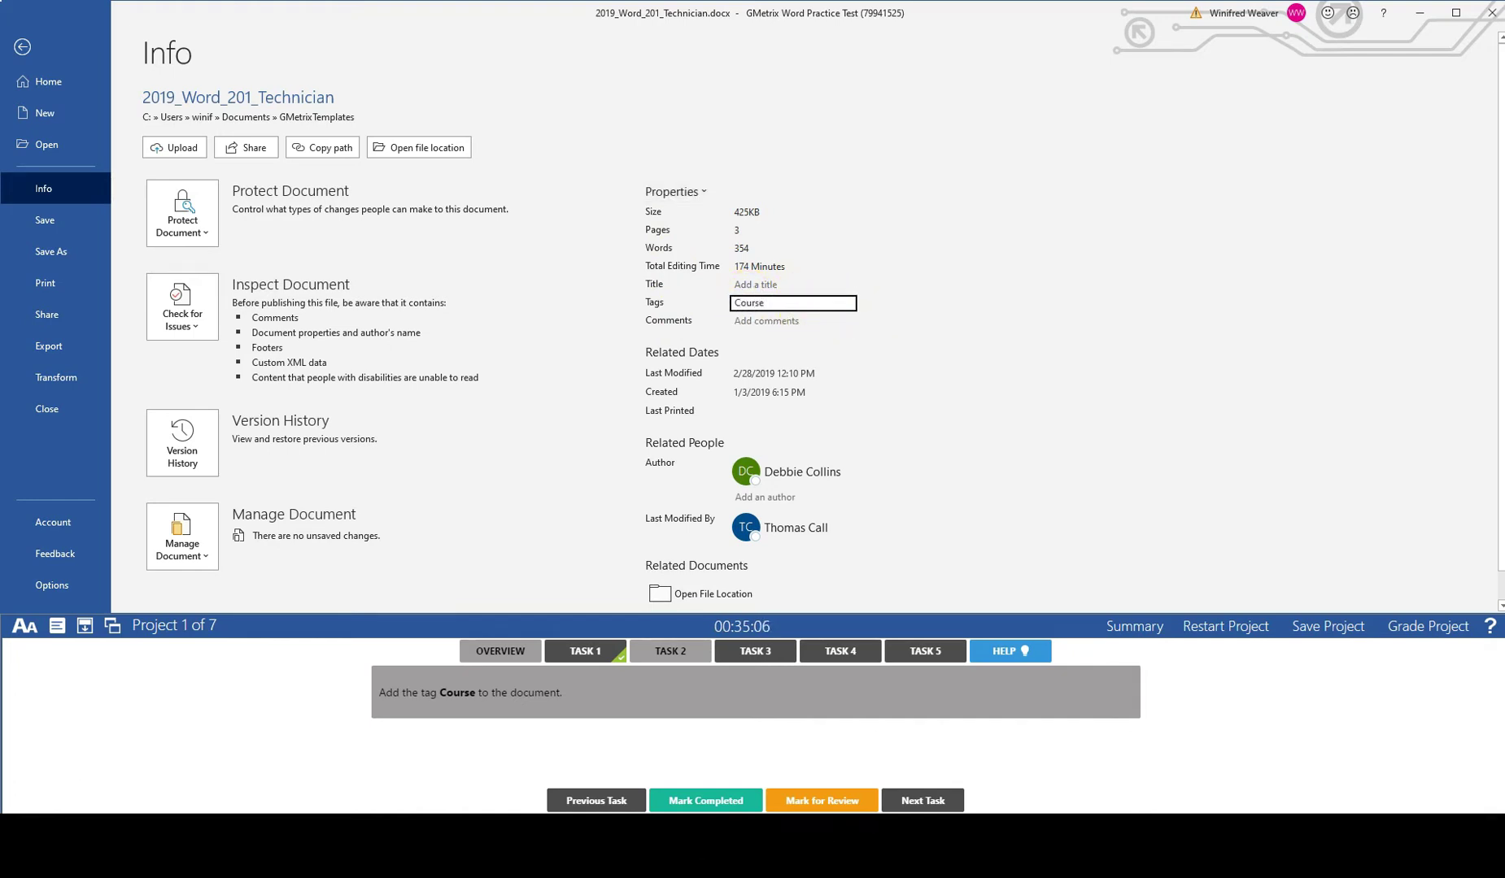
{"action": "type", "text": "rse"}
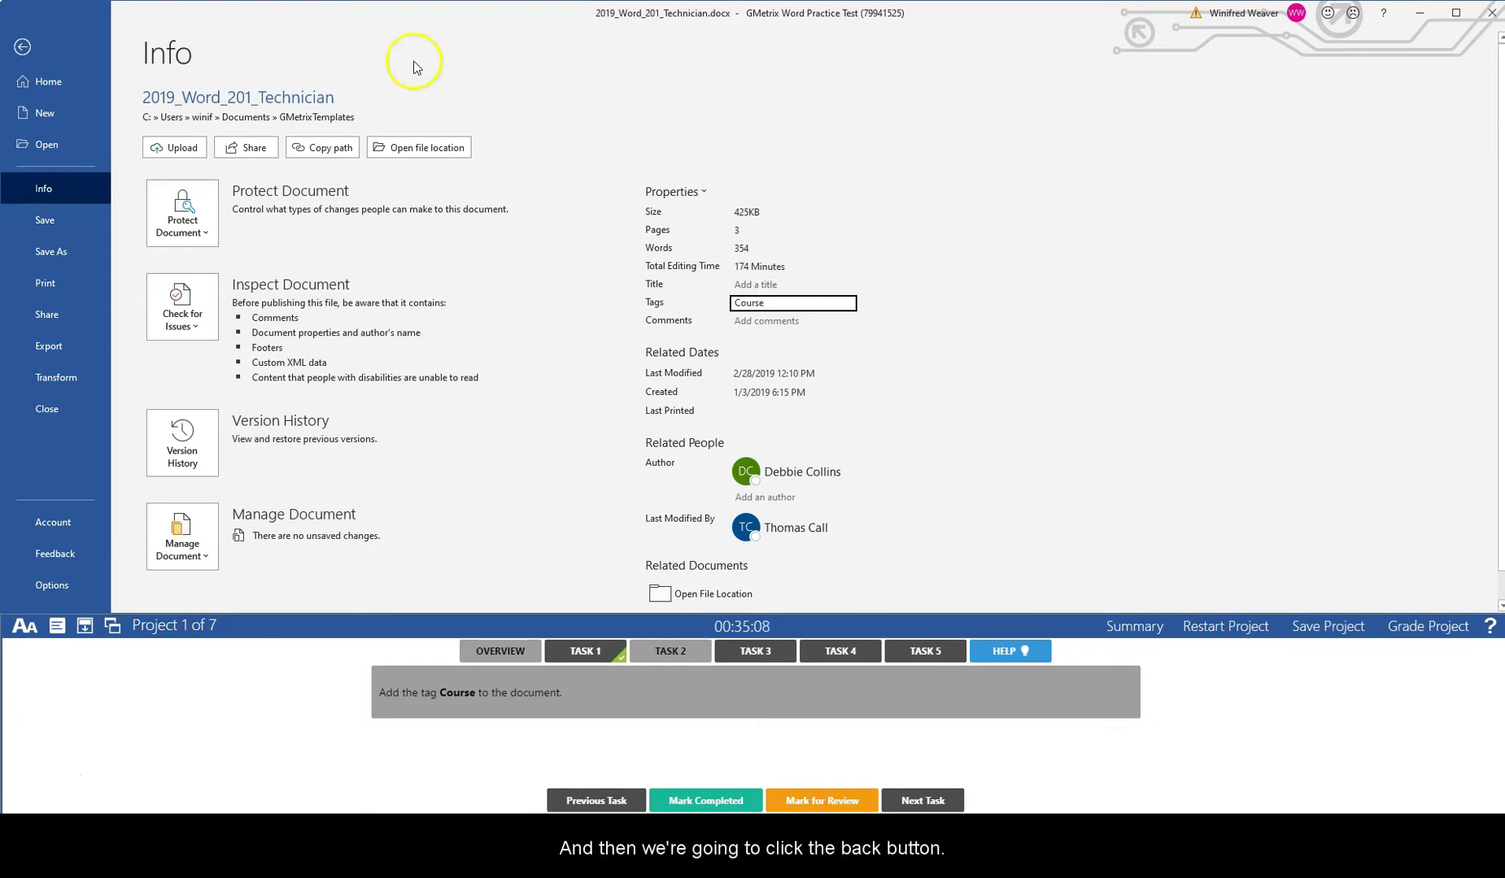
Step: Return to the document, mark the tagging task completed, and show Task 3
{"action": "left_click", "coordinate": [23, 47]}
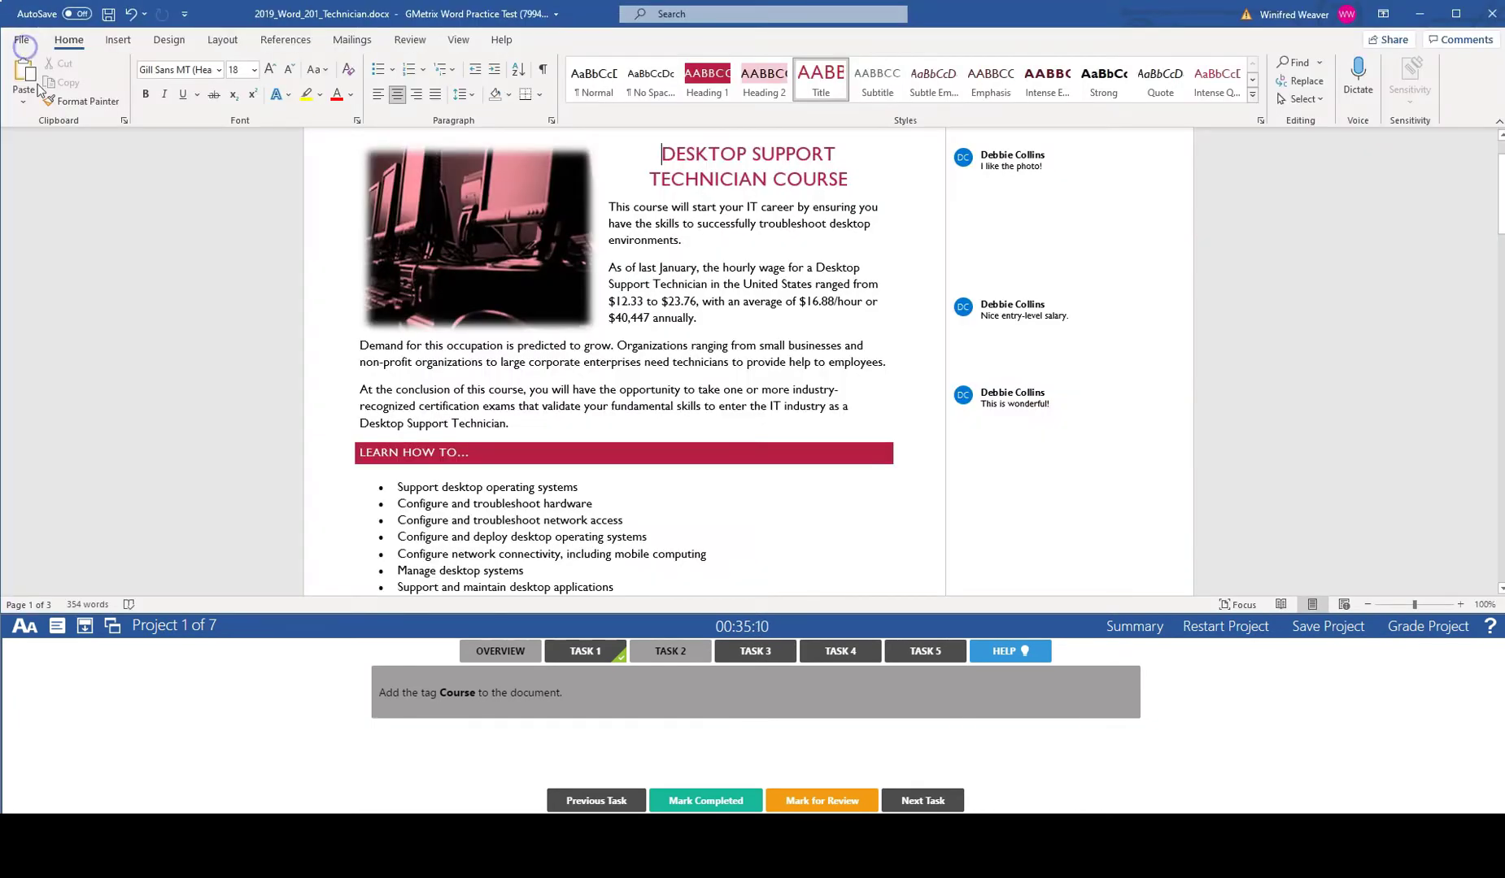
{"action": "left_click", "coordinate": [687, 651]}
{"action": "left_click", "coordinate": [706, 800]}
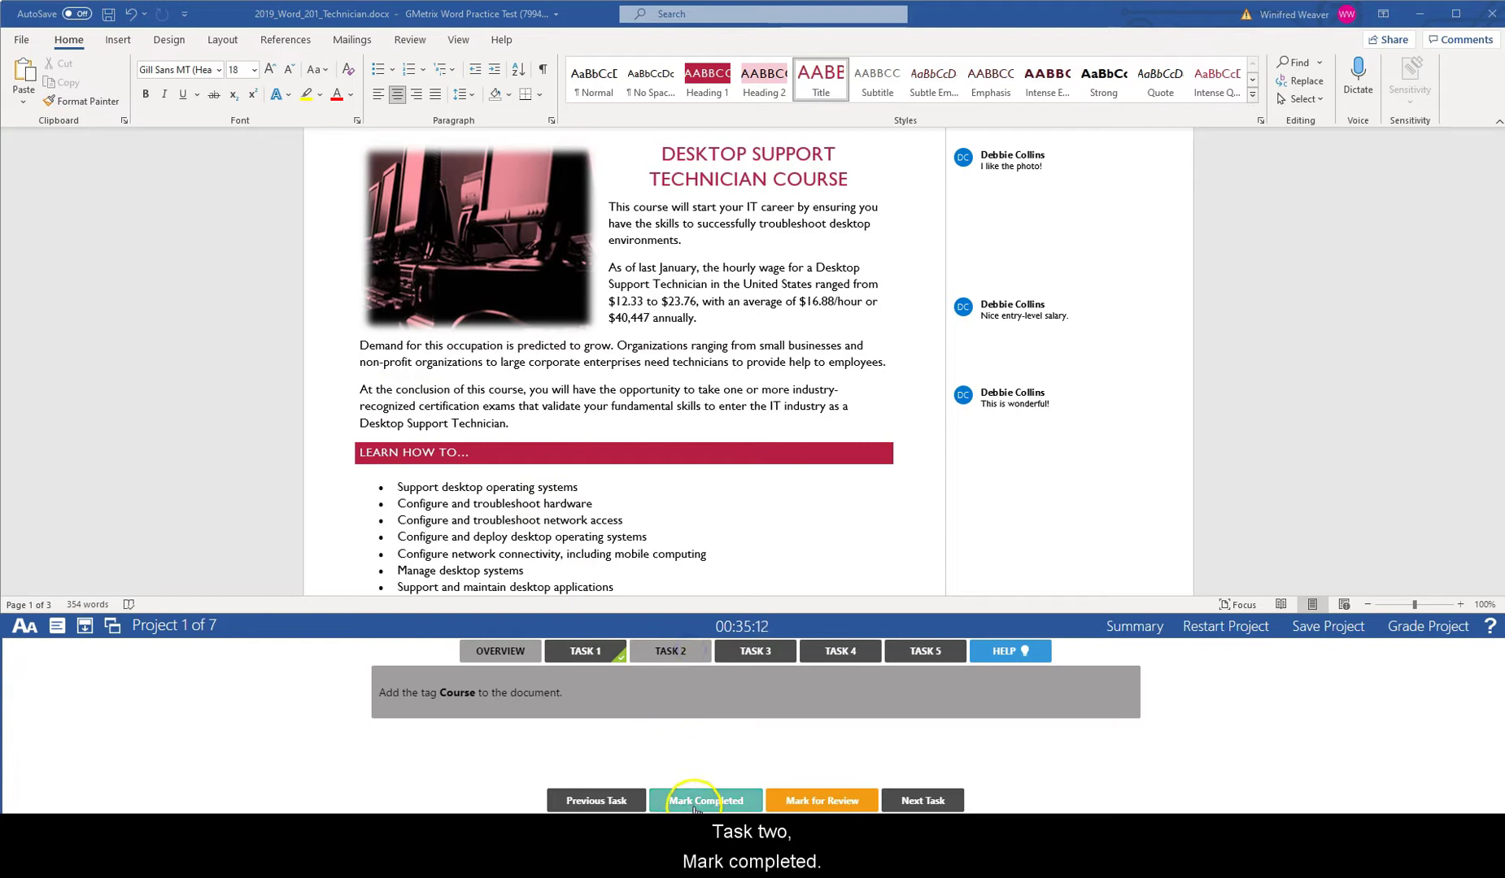
{"action": "left_click", "coordinate": [748, 655]}
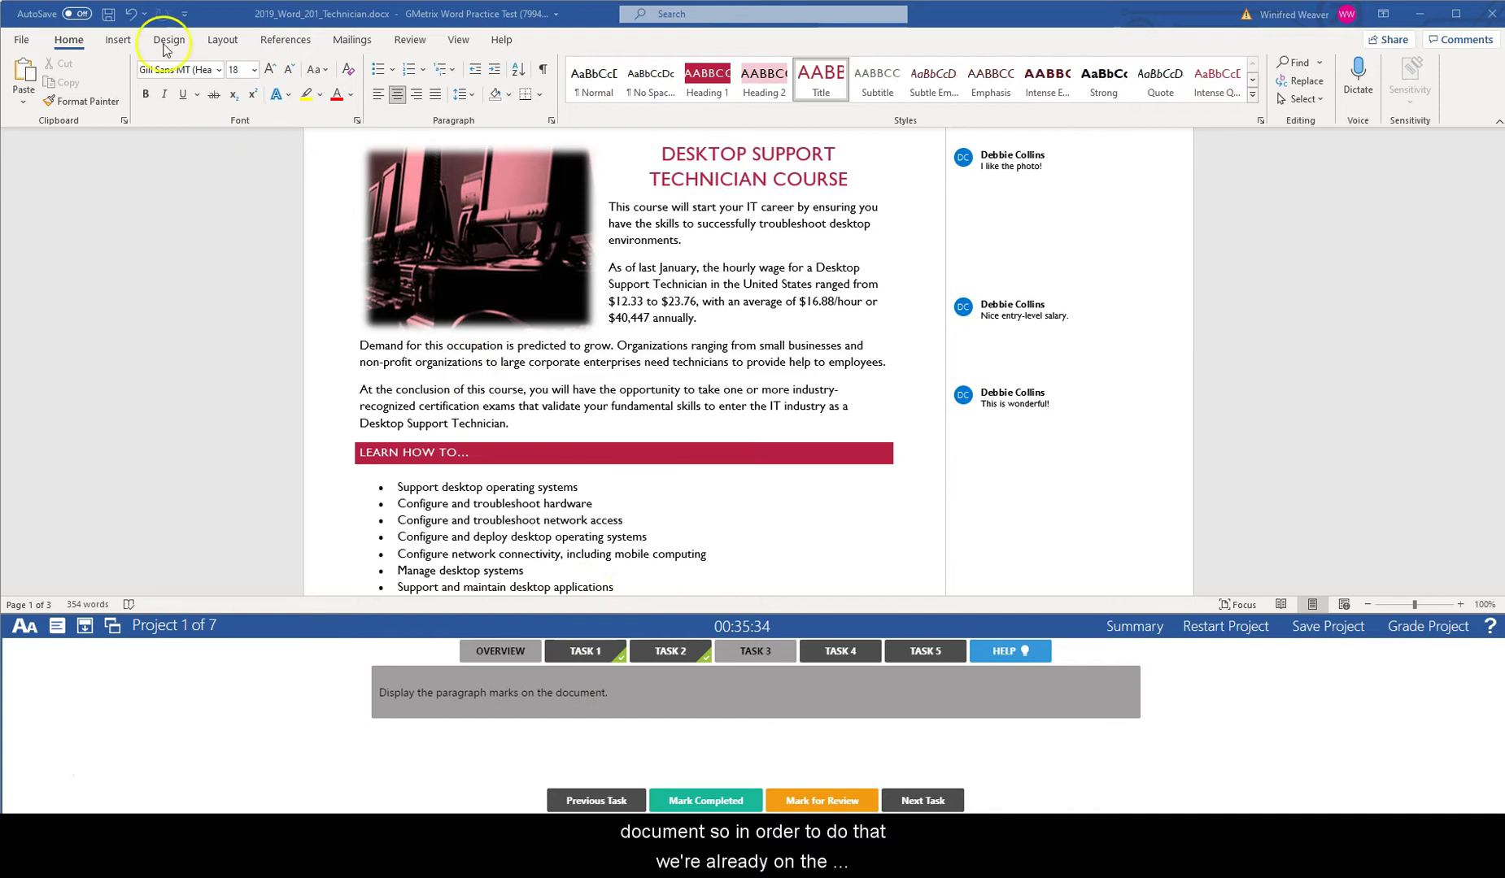
Step: Turn on Show/Hide ¶ paragraph marks and mark Task 3 completed
{"action": "scroll", "coordinate": [571, 269], "scroll_direction": "up", "scroll_amount": 2}
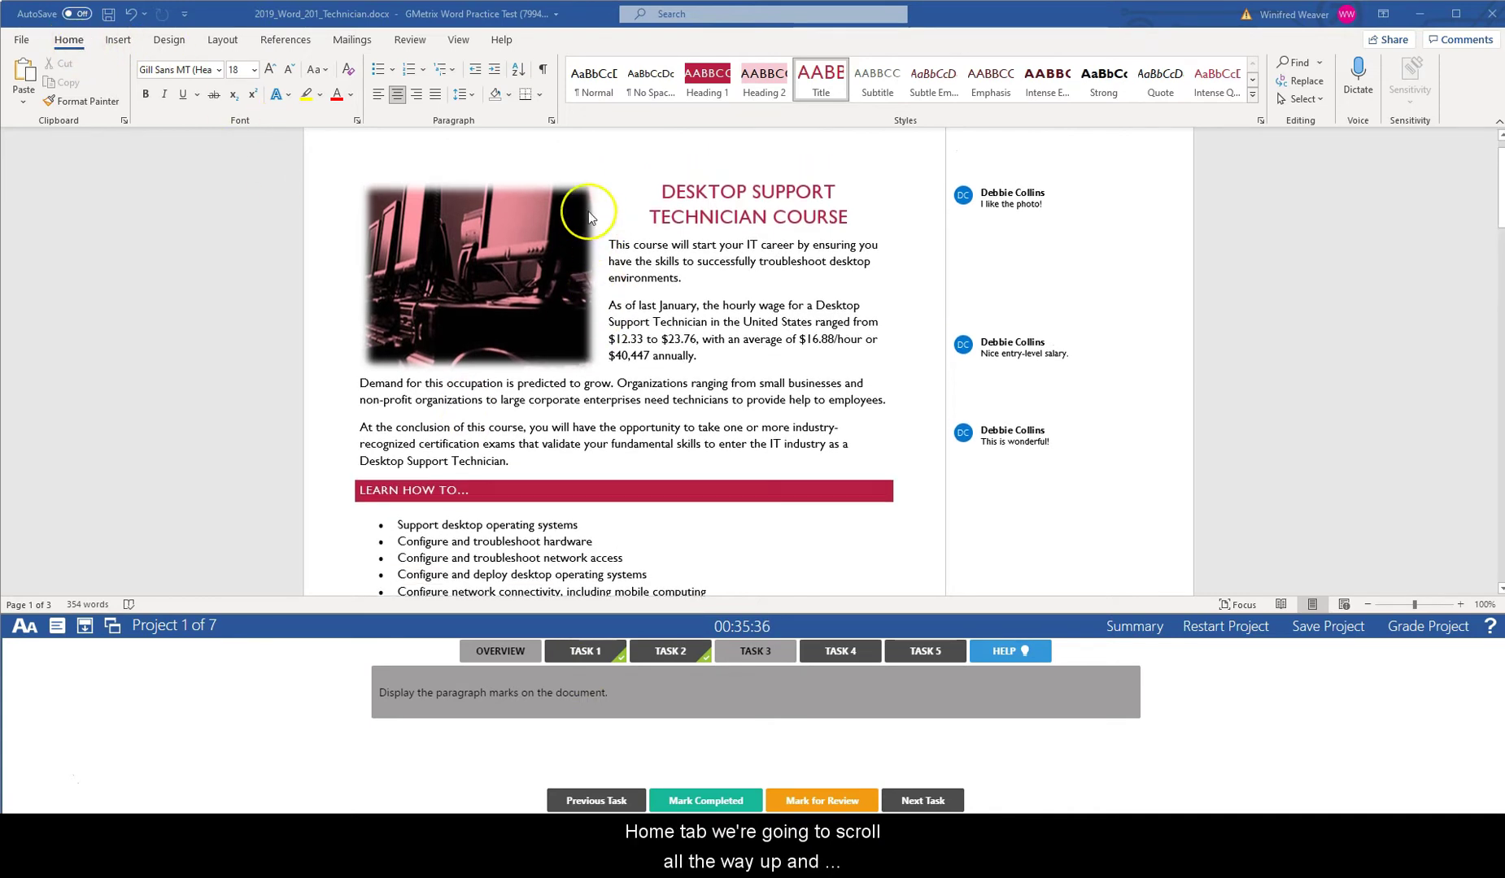
{"action": "left_click", "coordinate": [545, 74]}
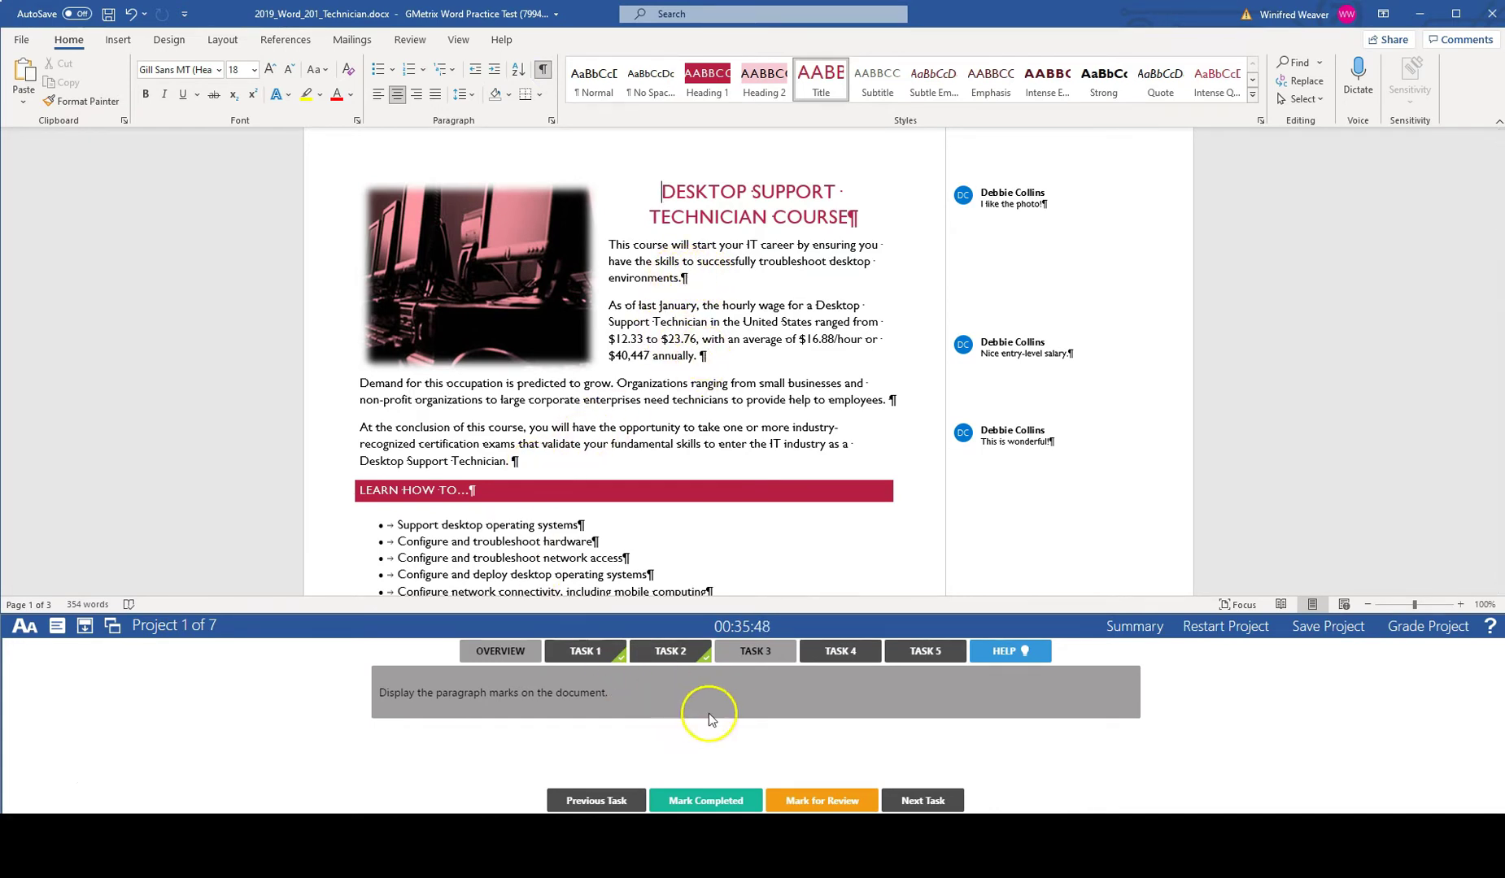
{"action": "left_click", "coordinate": [732, 802]}
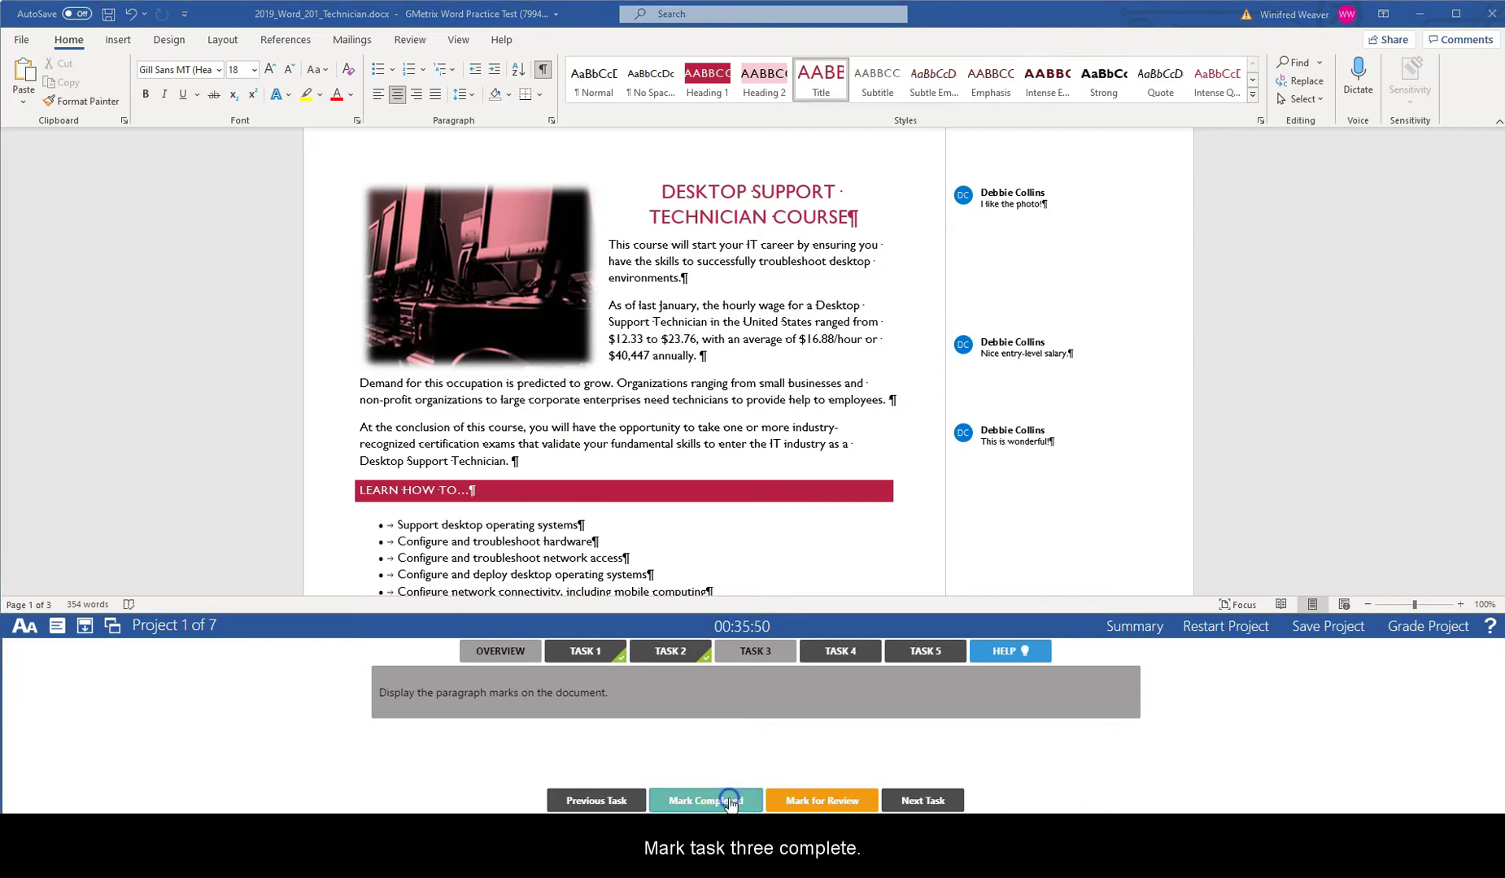
Step: Switch to Task 4, delete all comments in the document, and mark it completed
{"action": "left_click", "coordinate": [846, 652]}
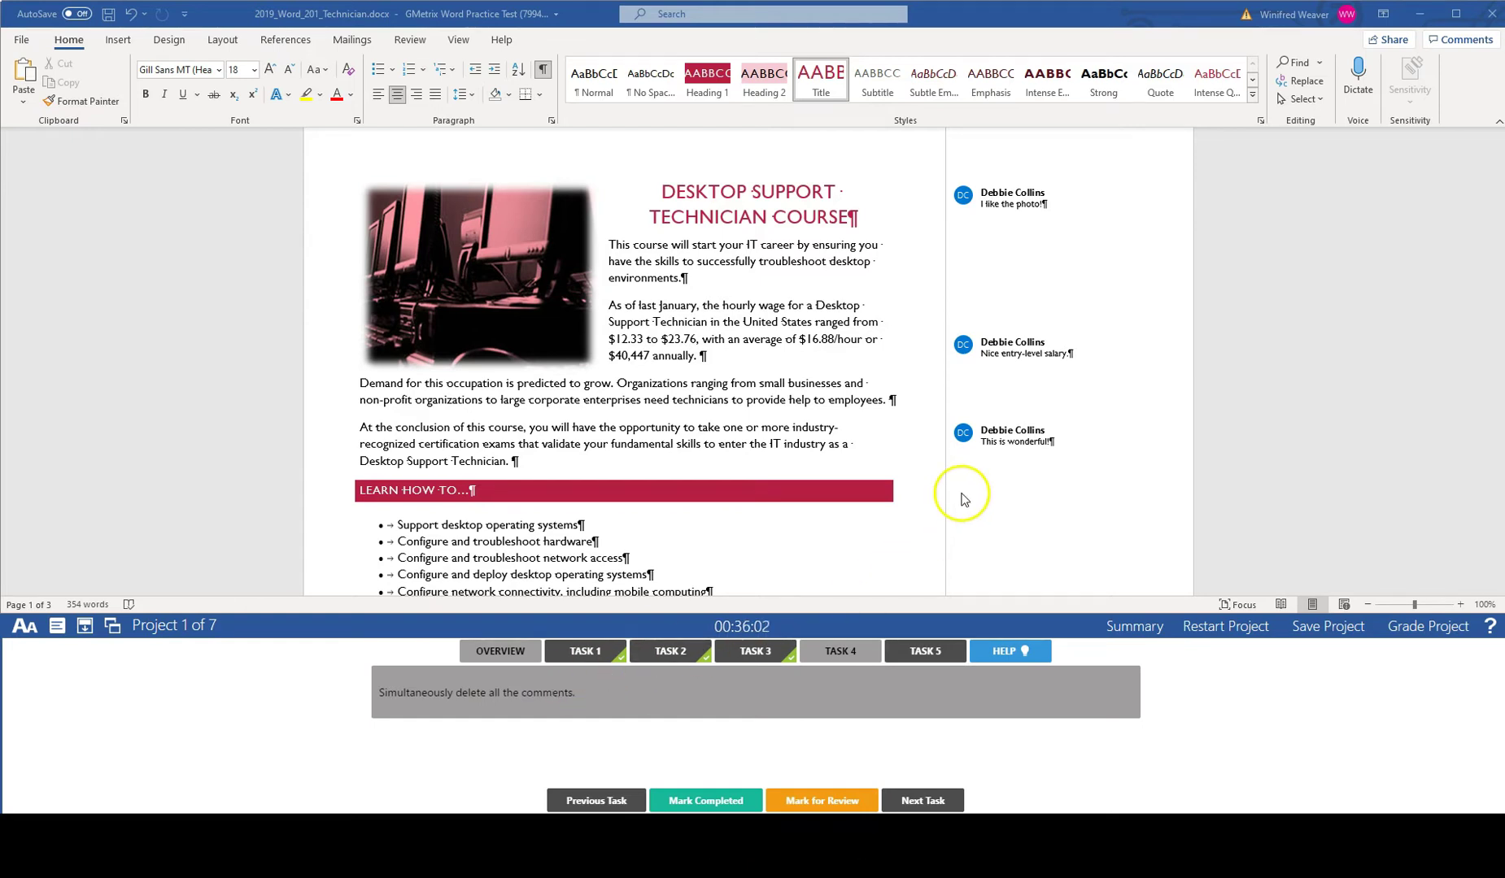
{"action": "left_click", "coordinate": [999, 205]}
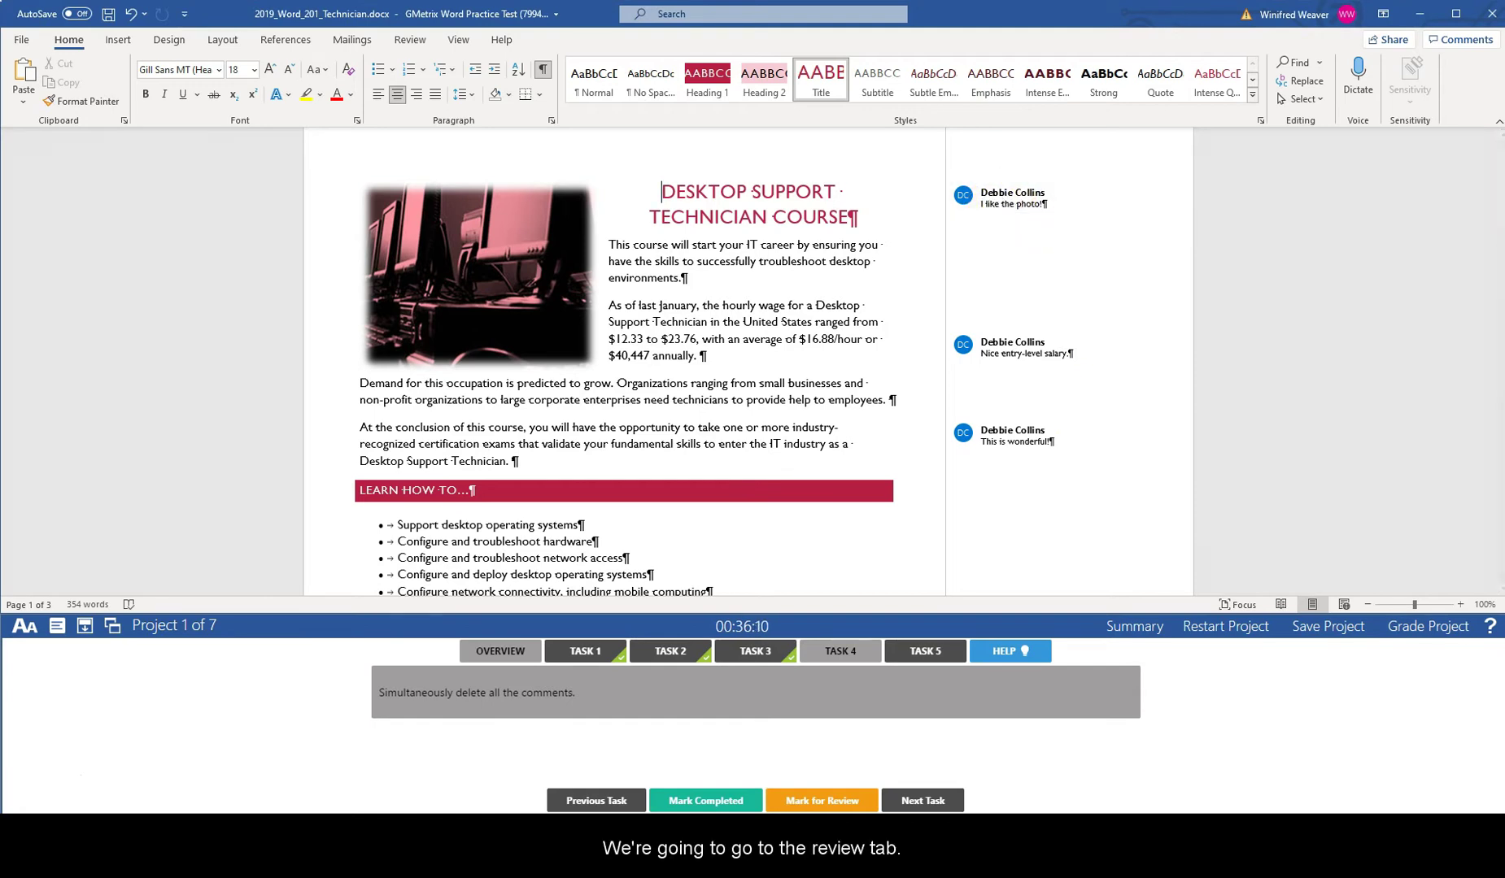
{"action": "left_click", "coordinate": [408, 41]}
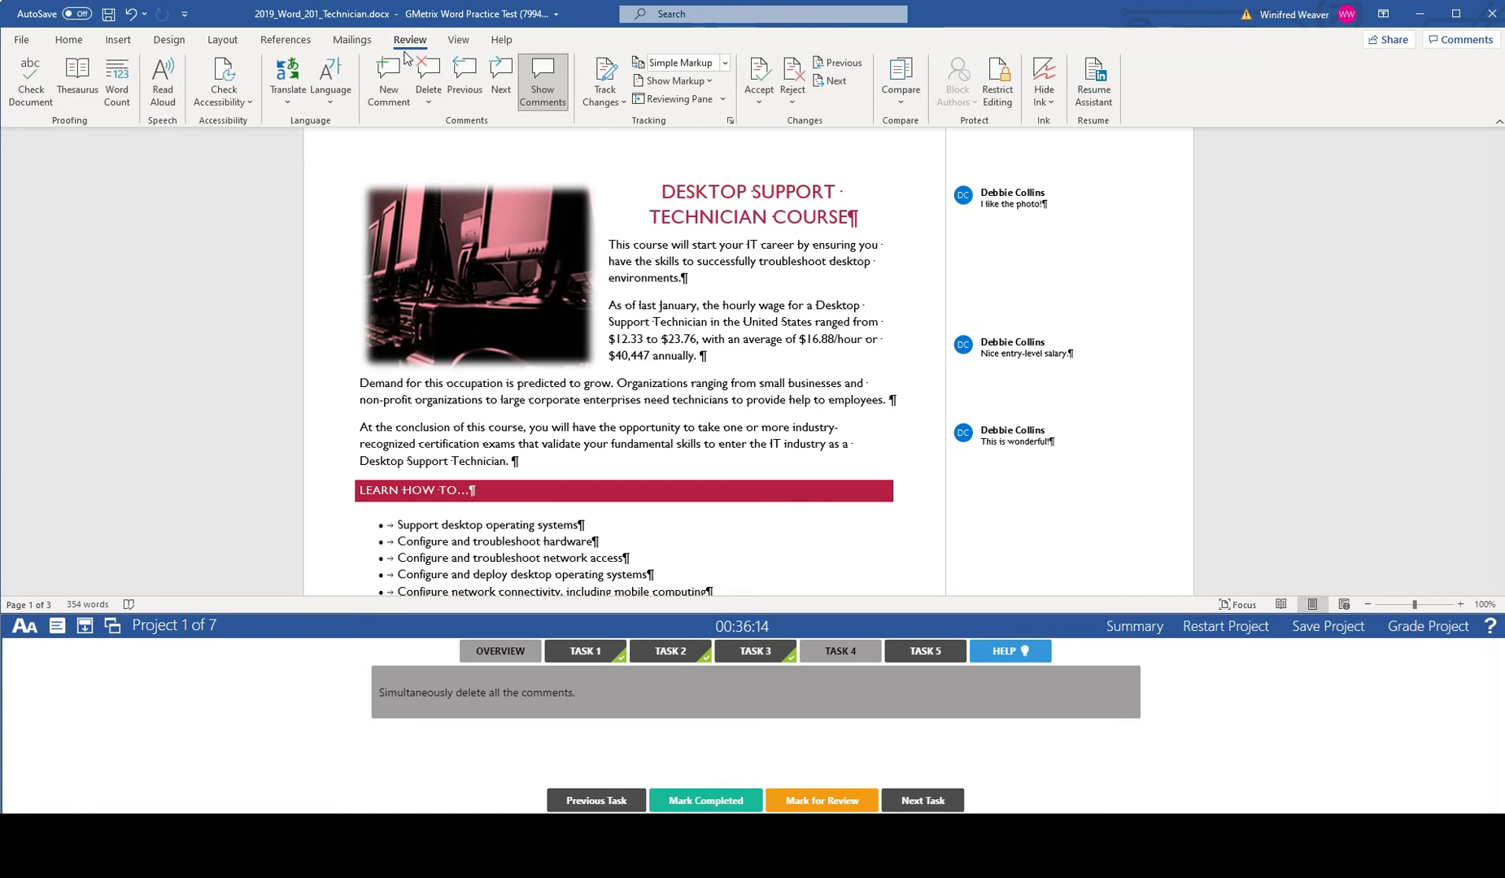
{"action": "left_click", "coordinate": [436, 104]}
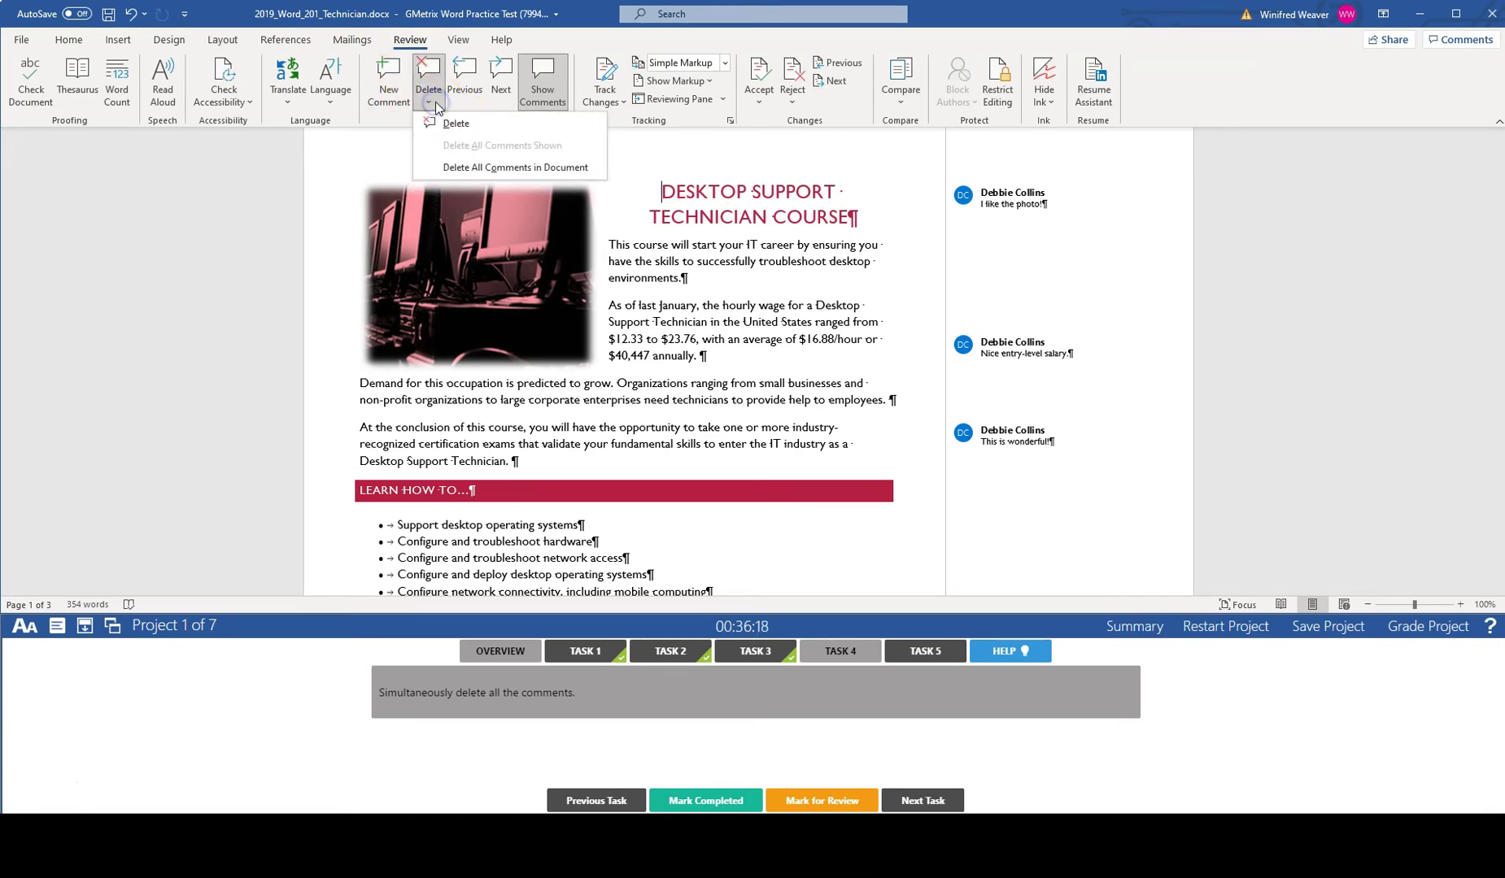
{"action": "left_click", "coordinate": [470, 174]}
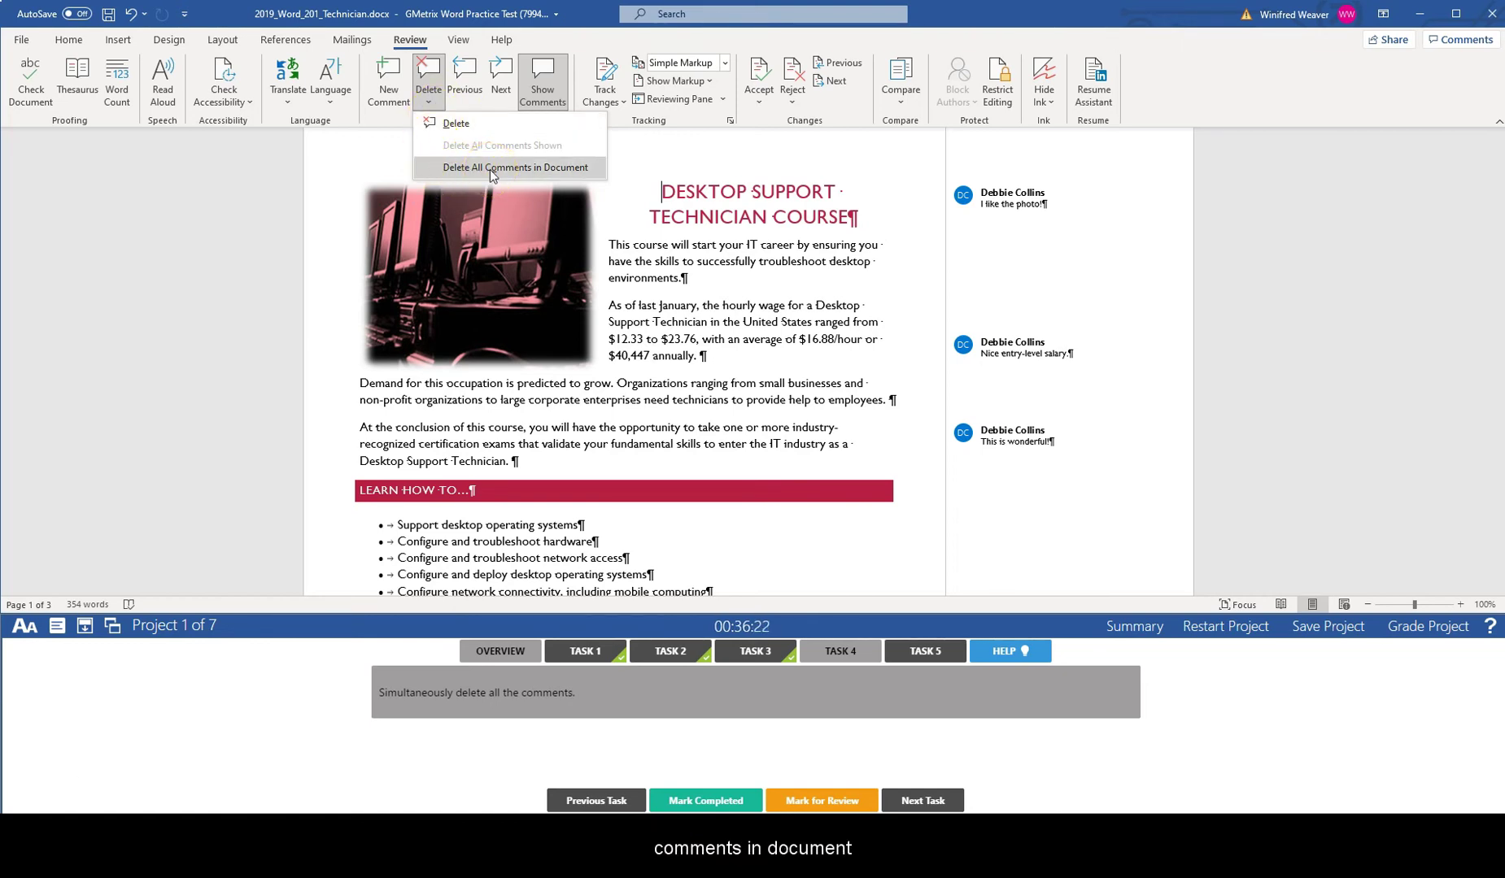
{"action": "left_click", "coordinate": [490, 169]}
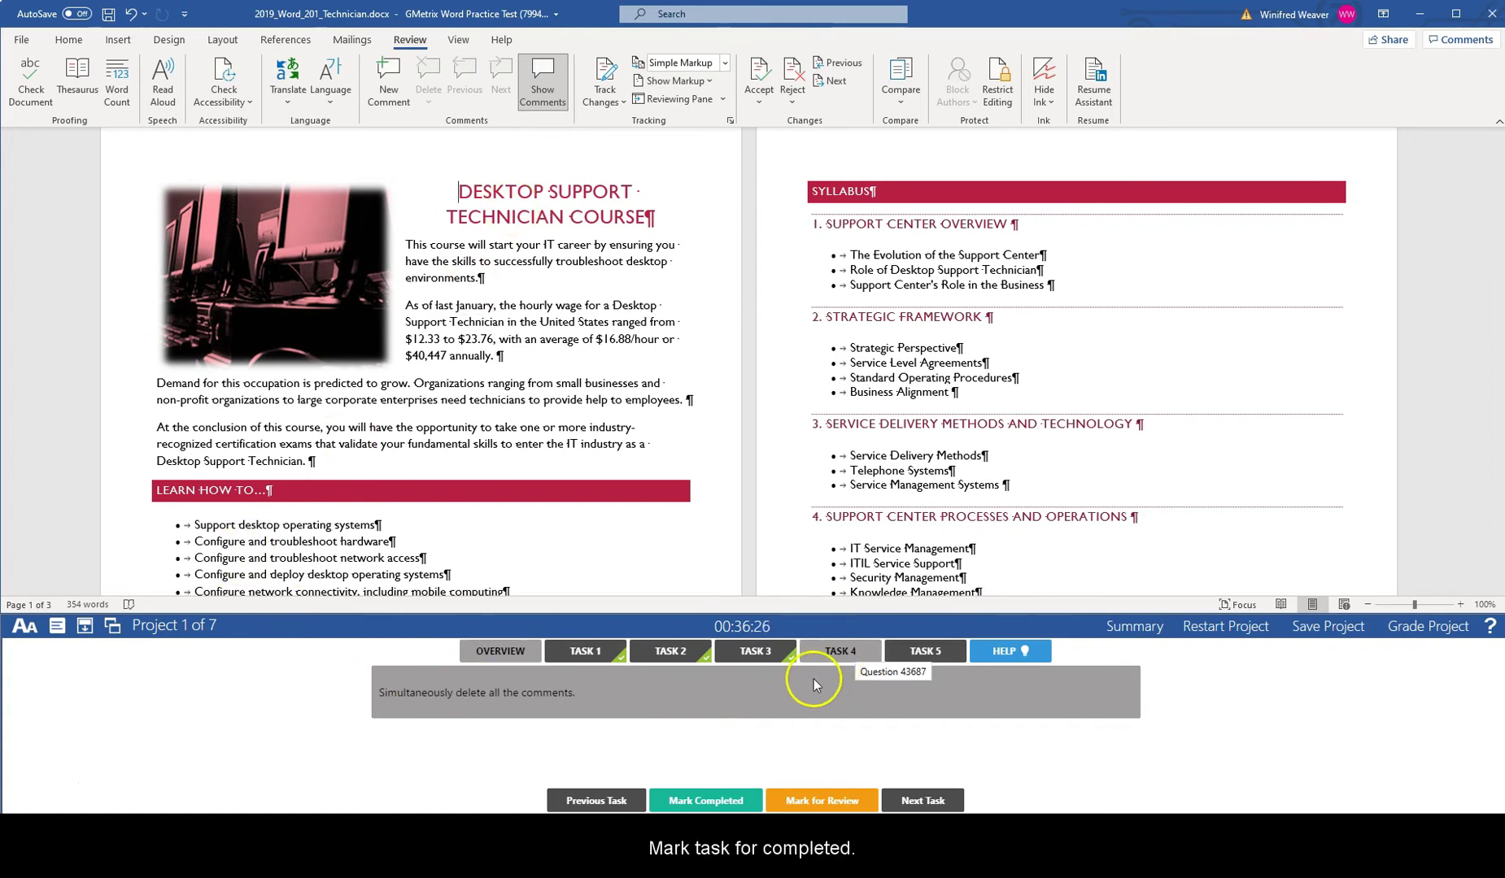
{"action": "left_click", "coordinate": [706, 802]}
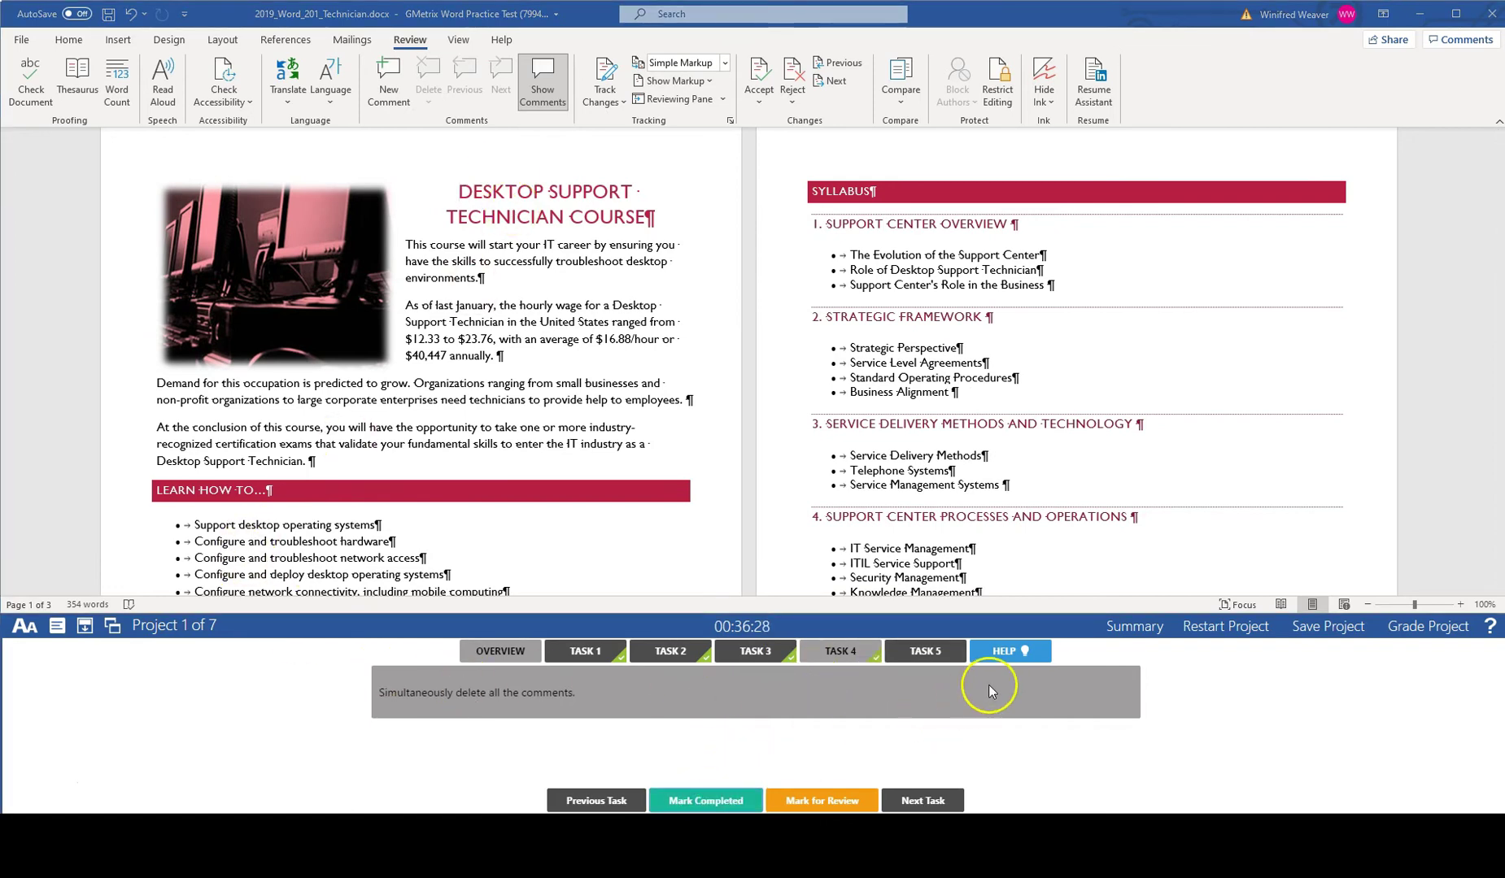
Step: Show Task 5 and place the cursor in the empty paragraph under GRADING on page 3
{"action": "left_click", "coordinate": [929, 651]}
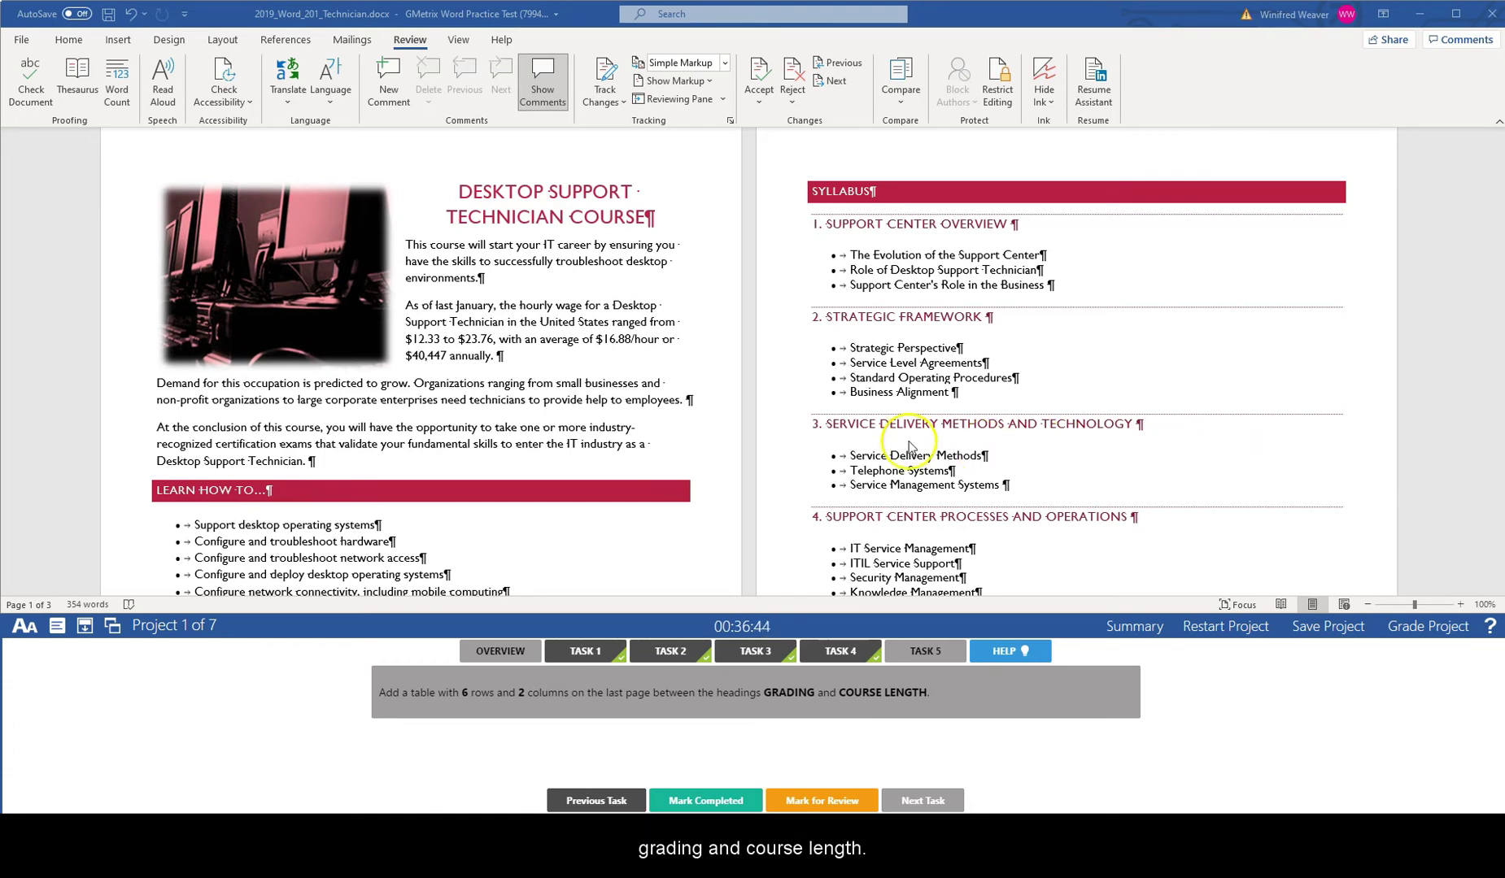
{"action": "scroll", "coordinate": [900, 403], "scroll_direction": "down", "scroll_amount": 3}
{"action": "scroll", "coordinate": [900, 400], "scroll_direction": "down", "scroll_amount": 15}
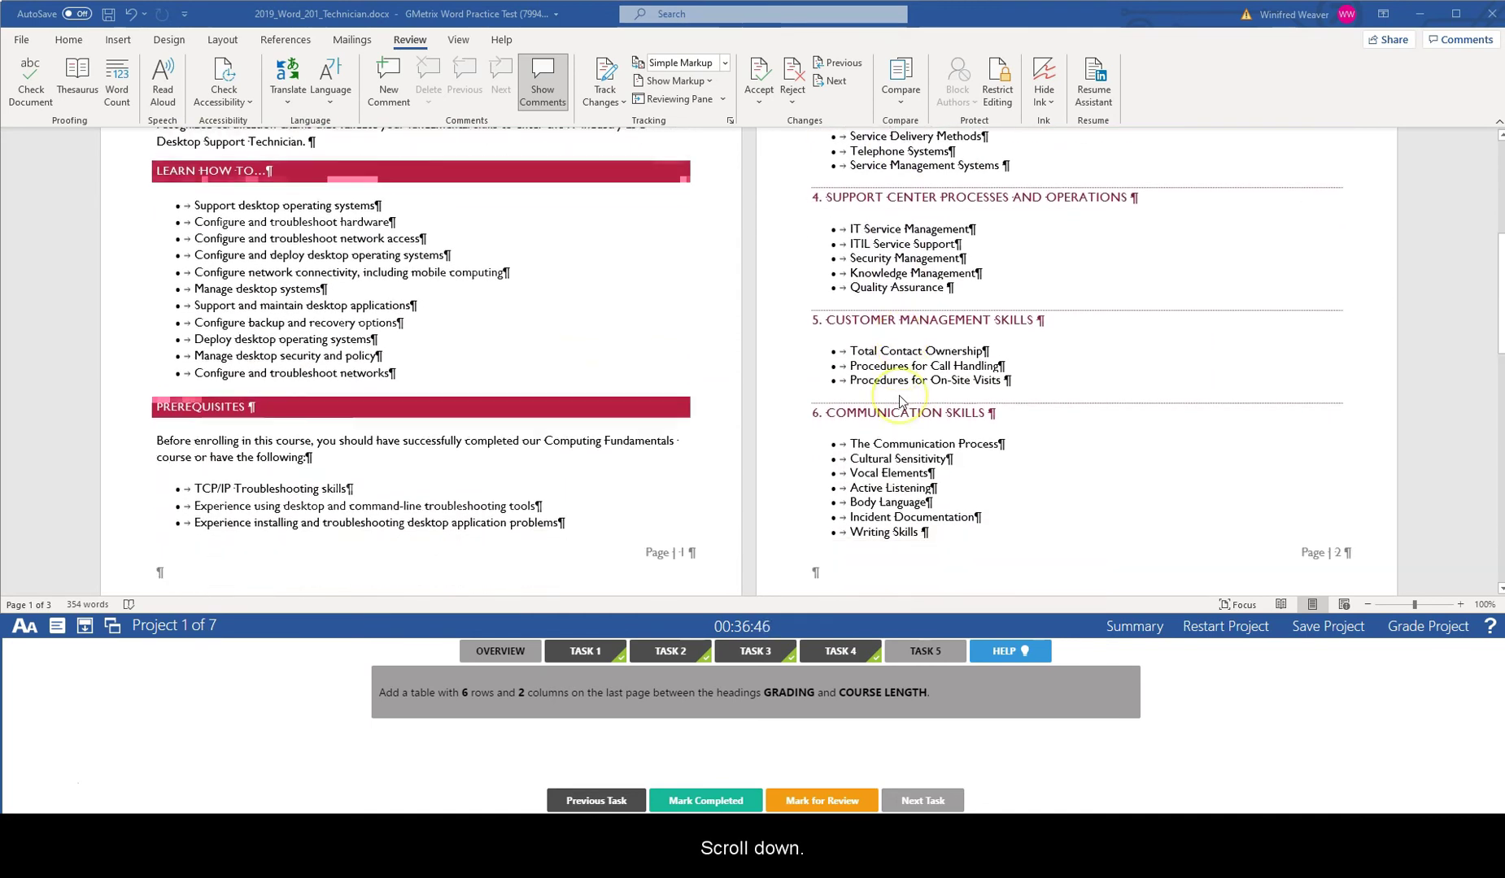
{"action": "scroll", "coordinate": [900, 401], "scroll_direction": "down", "scroll_amount": 5}
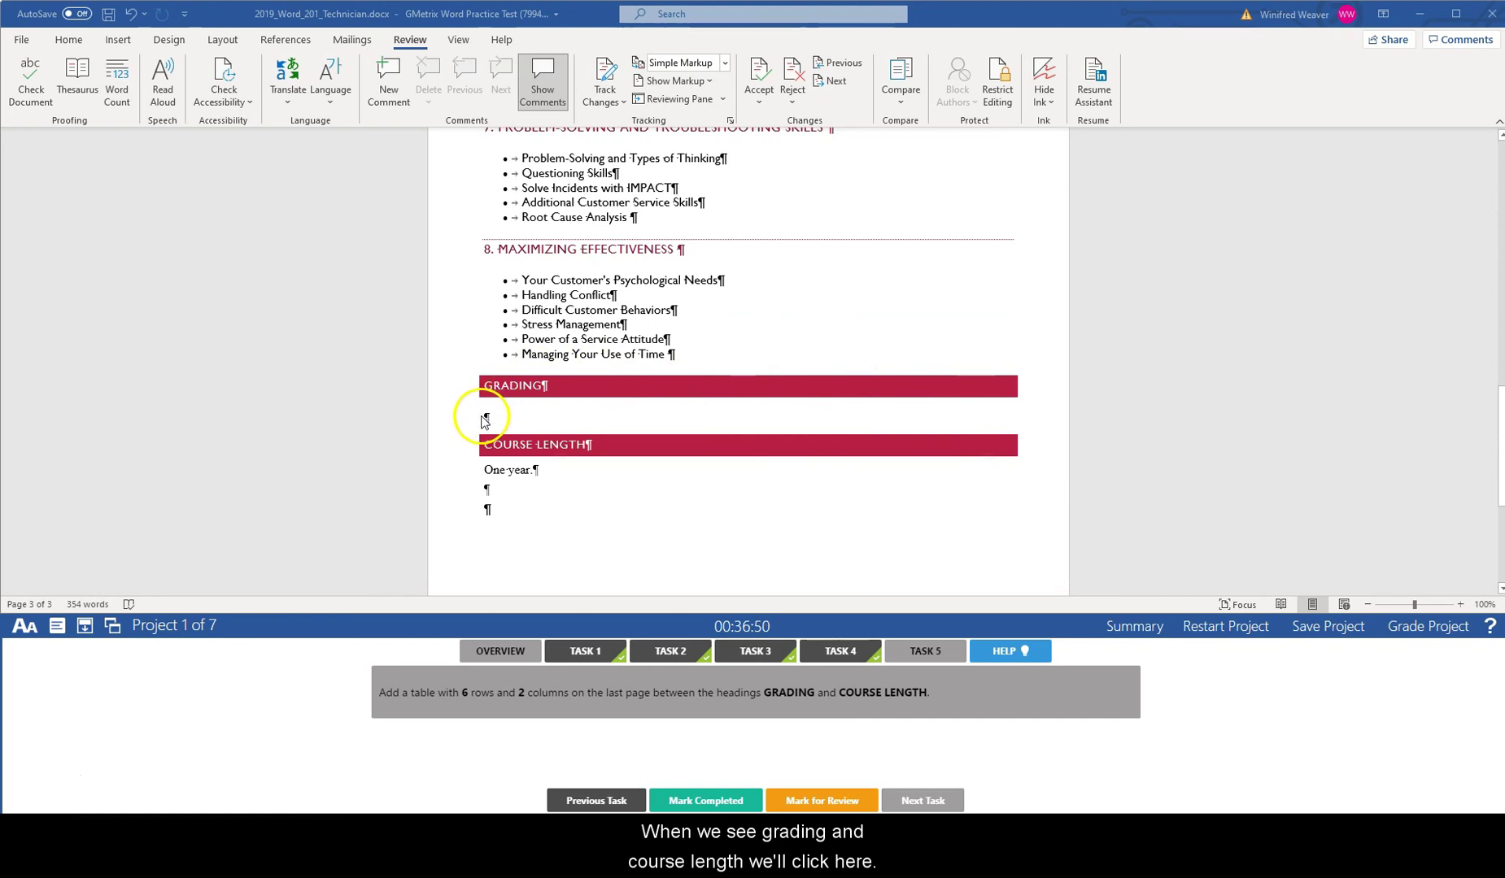
{"action": "left_click", "coordinate": [483, 416]}
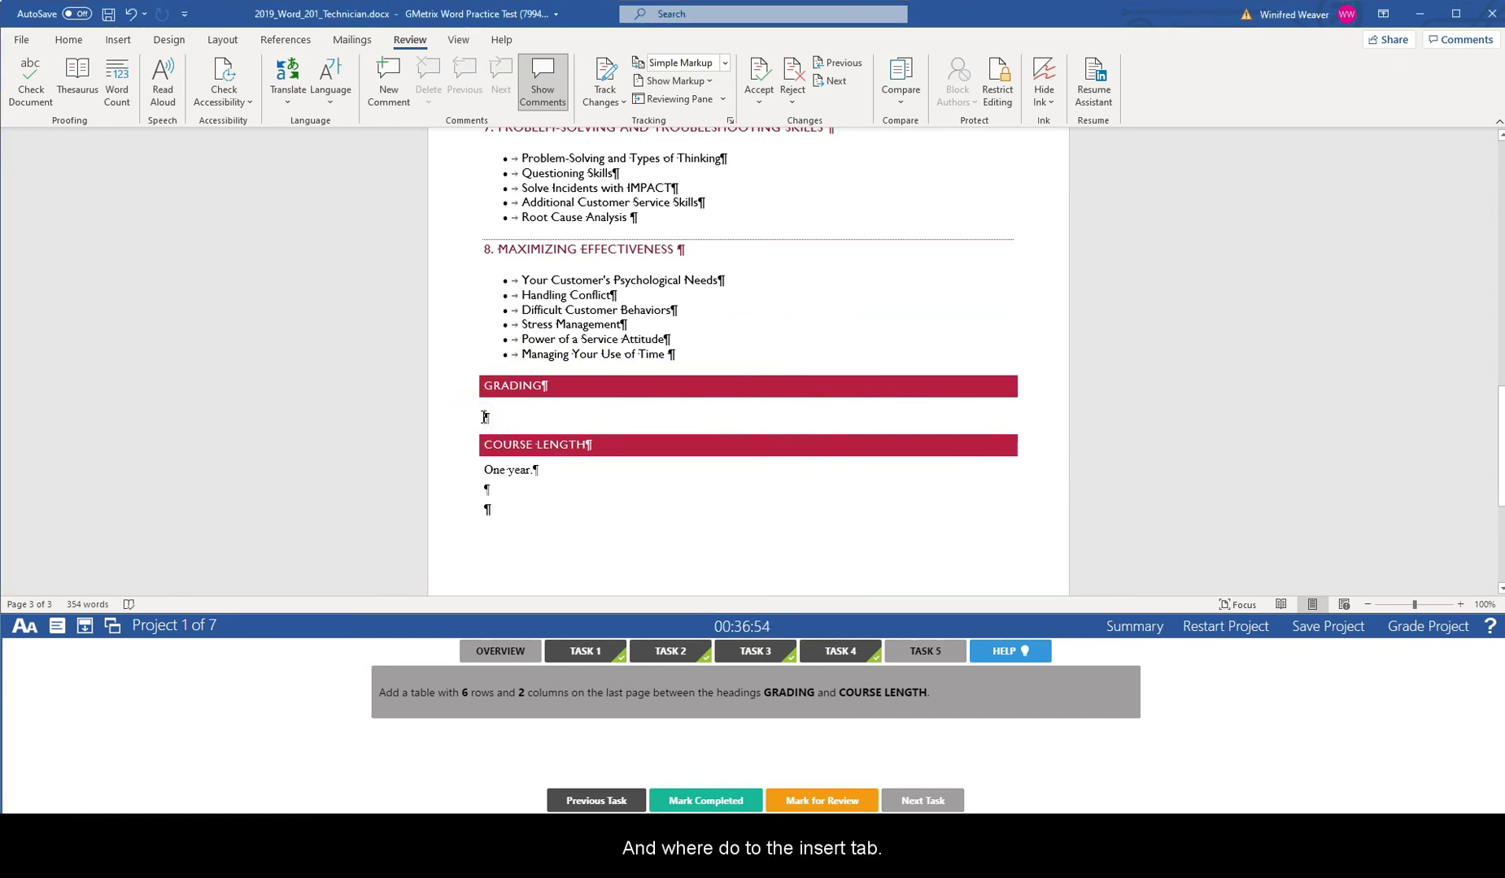
Step: Insert a 6-row, 2-column table under GRADING and mark Task 5 completed
{"action": "left_click", "coordinate": [118, 40]}
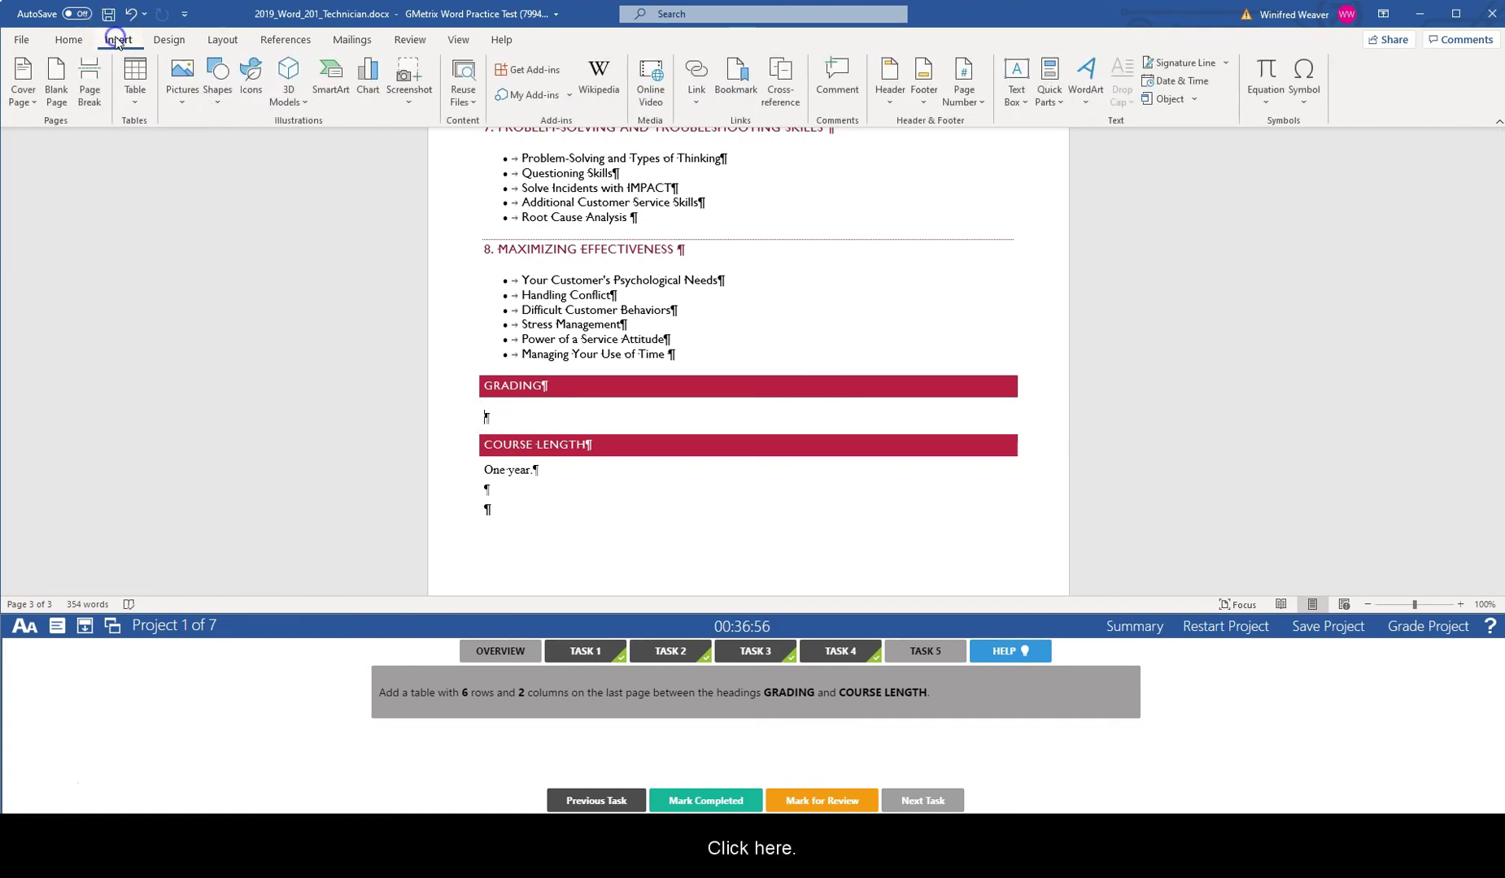
{"action": "left_click", "coordinate": [135, 101]}
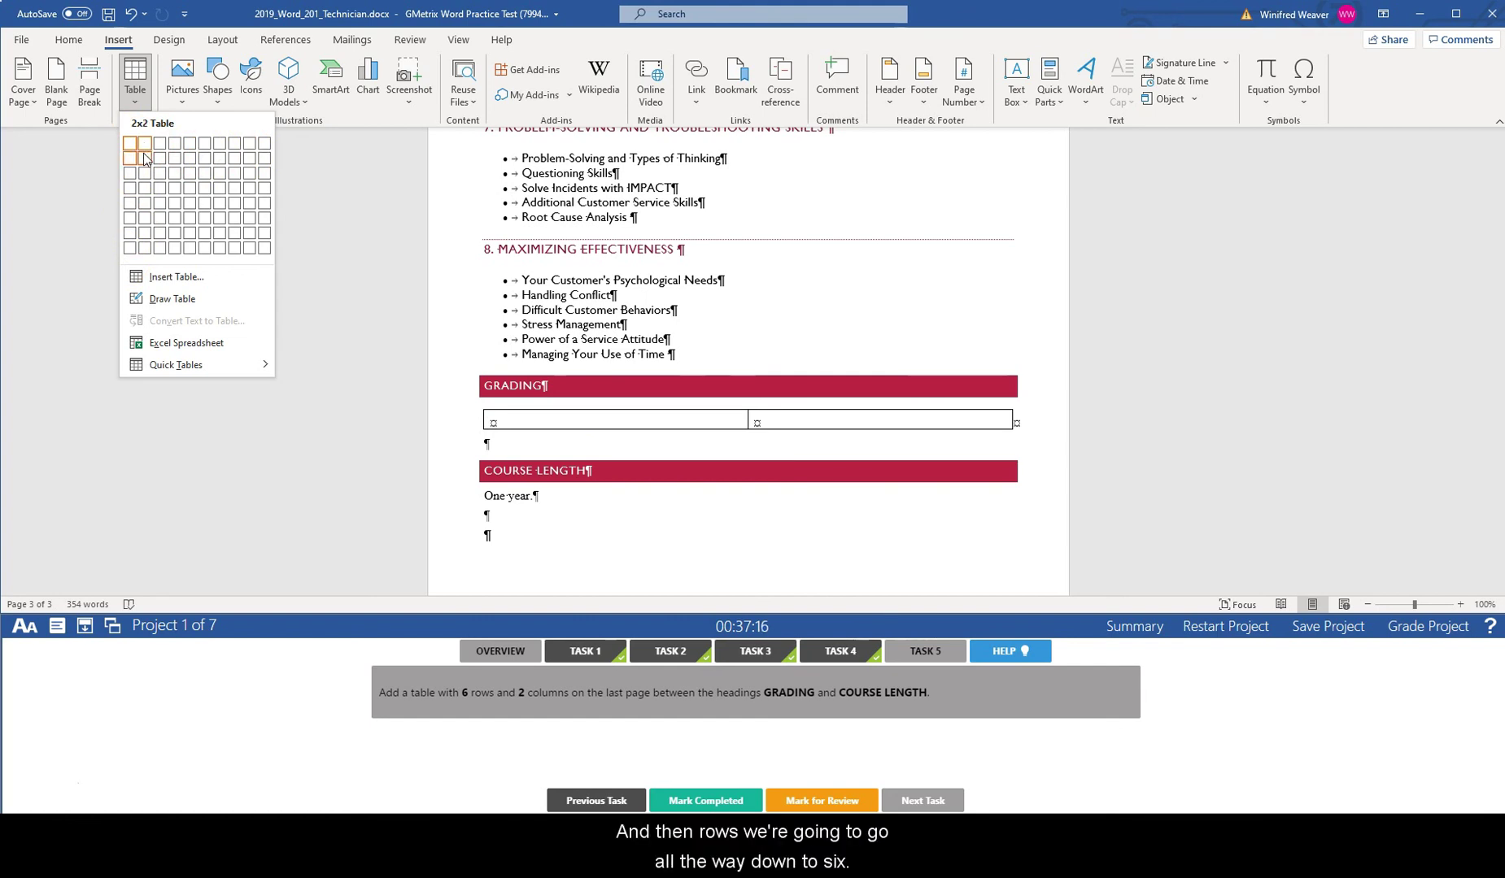
{"action": "left_click", "coordinate": [144, 219]}
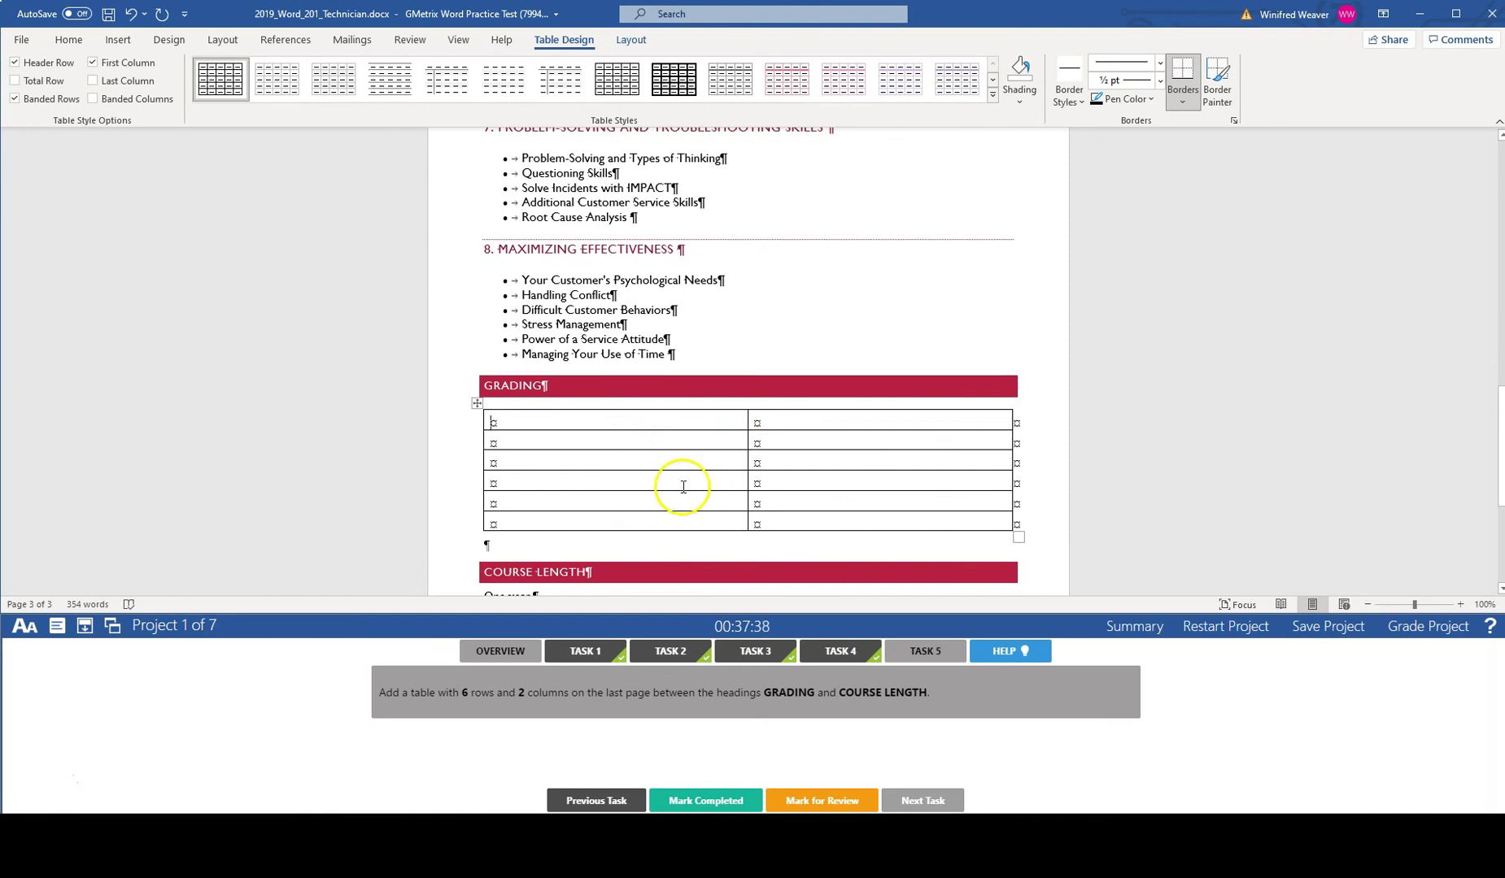
{"action": "left_click", "coordinate": [749, 801]}
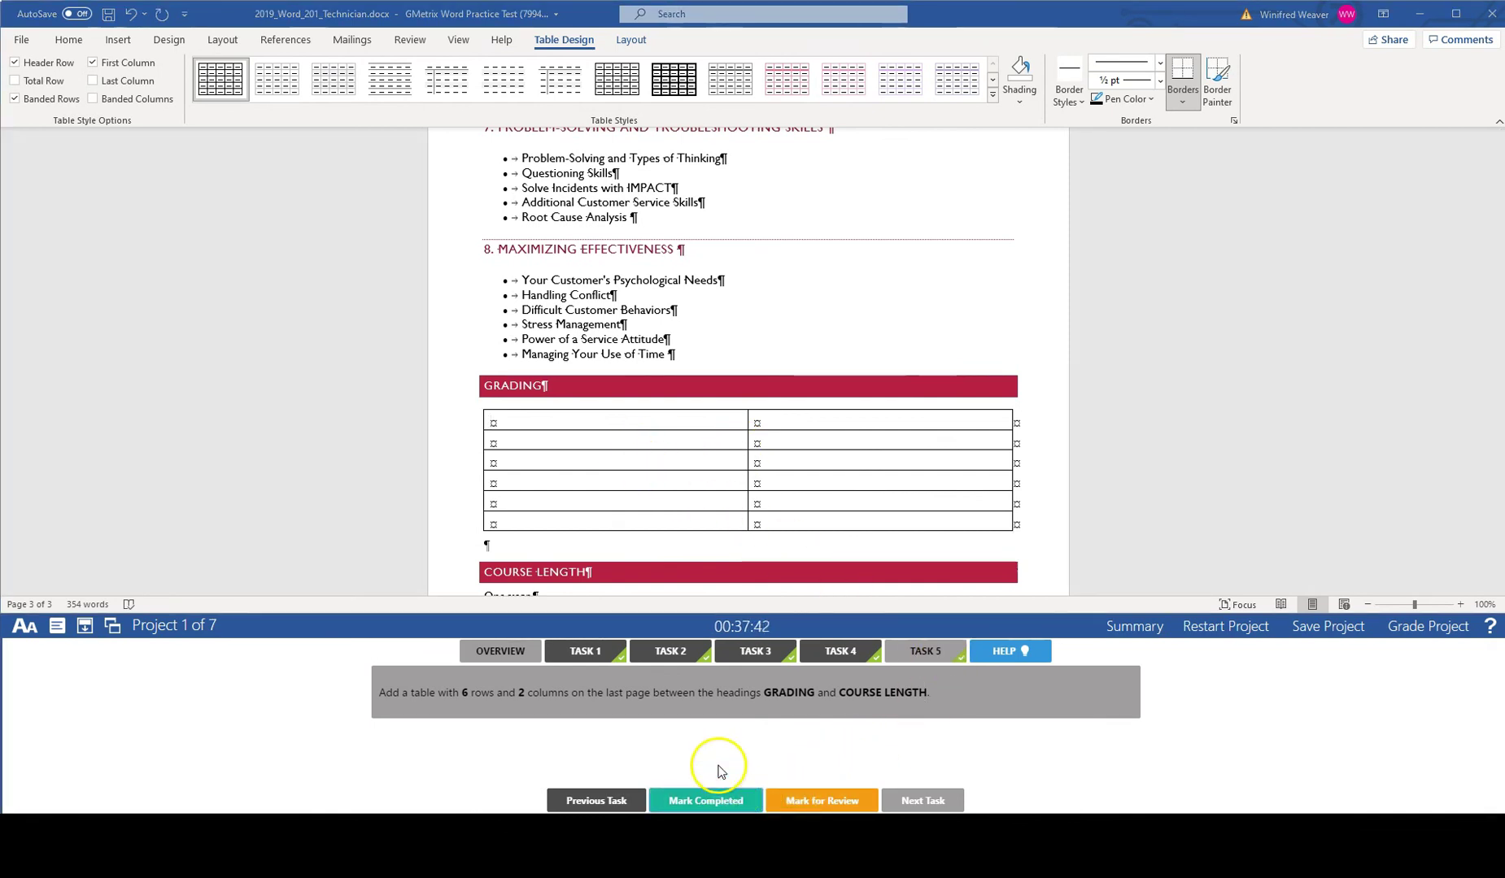